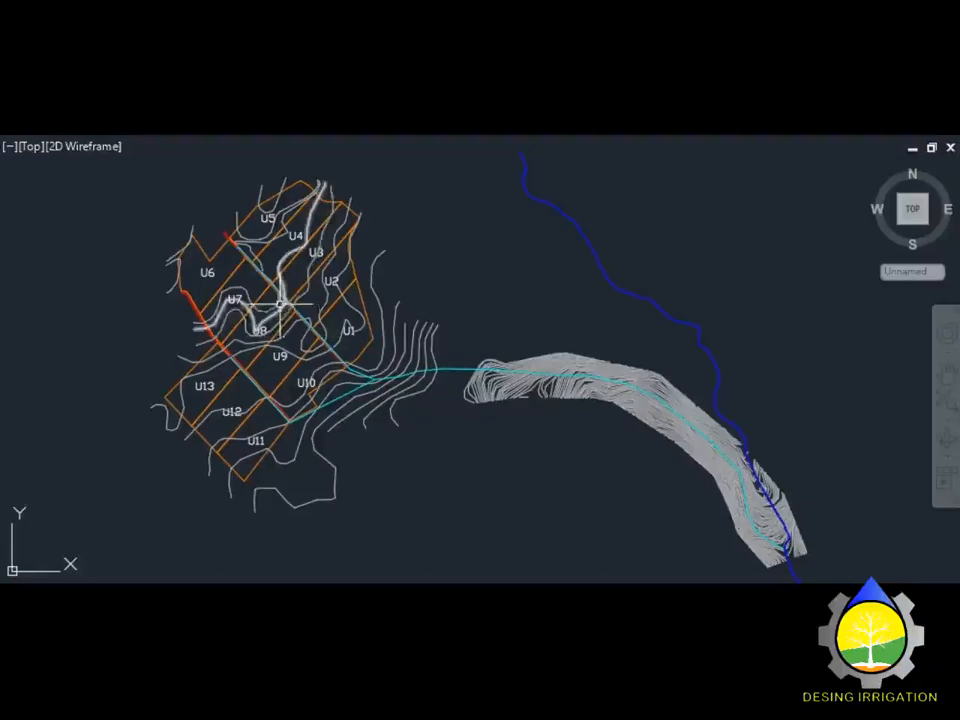
Step: Select the U6 boundary polyline on layer LOTEO and show its properties, area 40239.4582
click(205, 245)
scroll(205, 242, up, 4)
text(p)
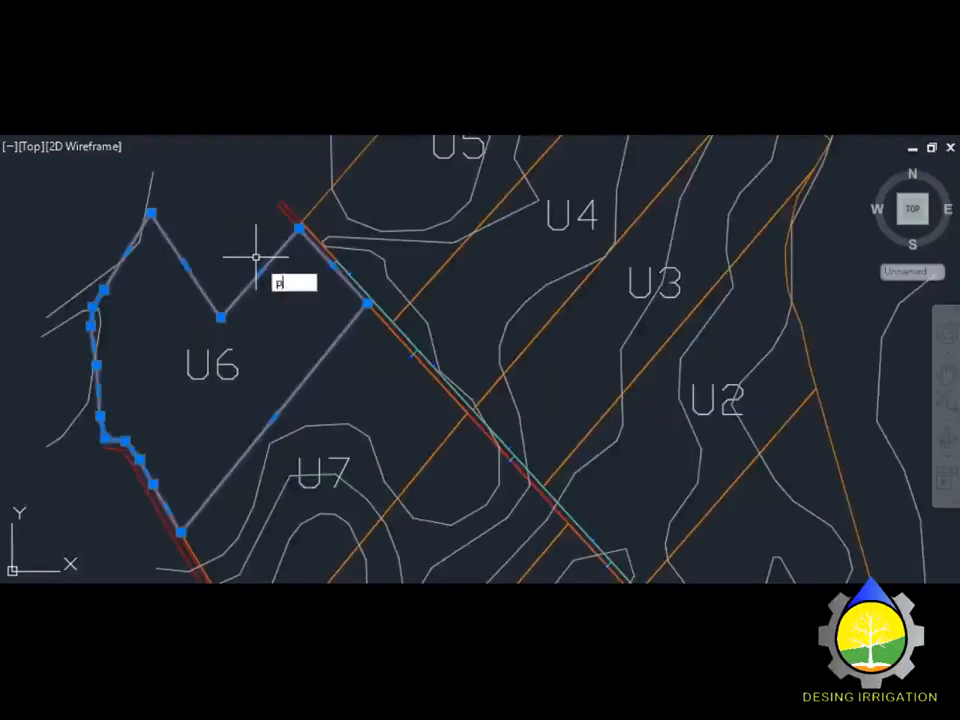
text(r)
key(Return)
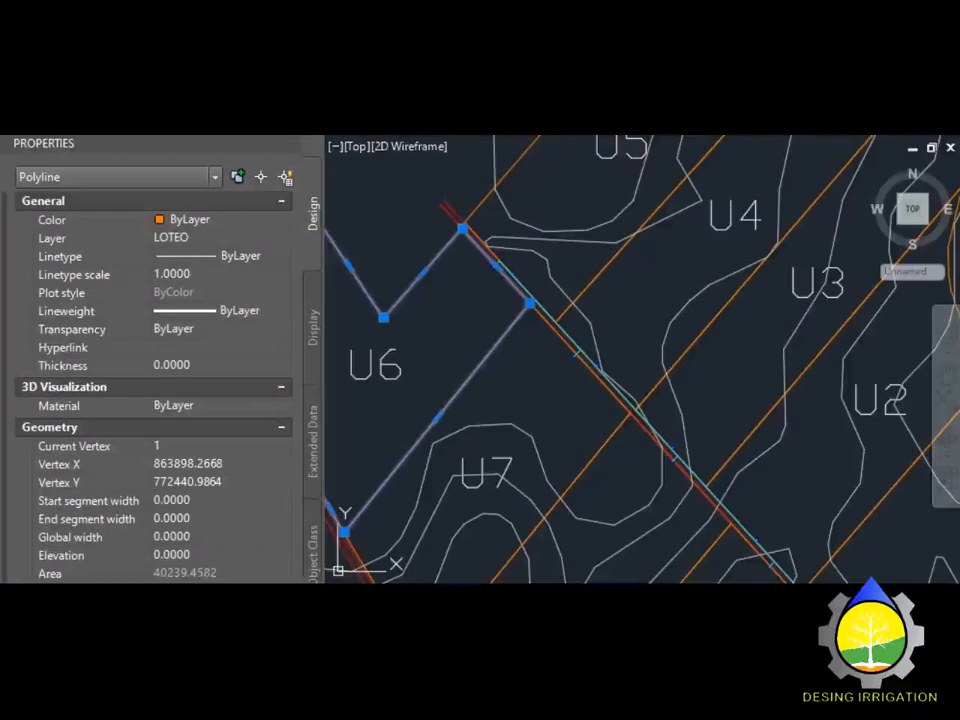
scroll(150, 380, down, 1)
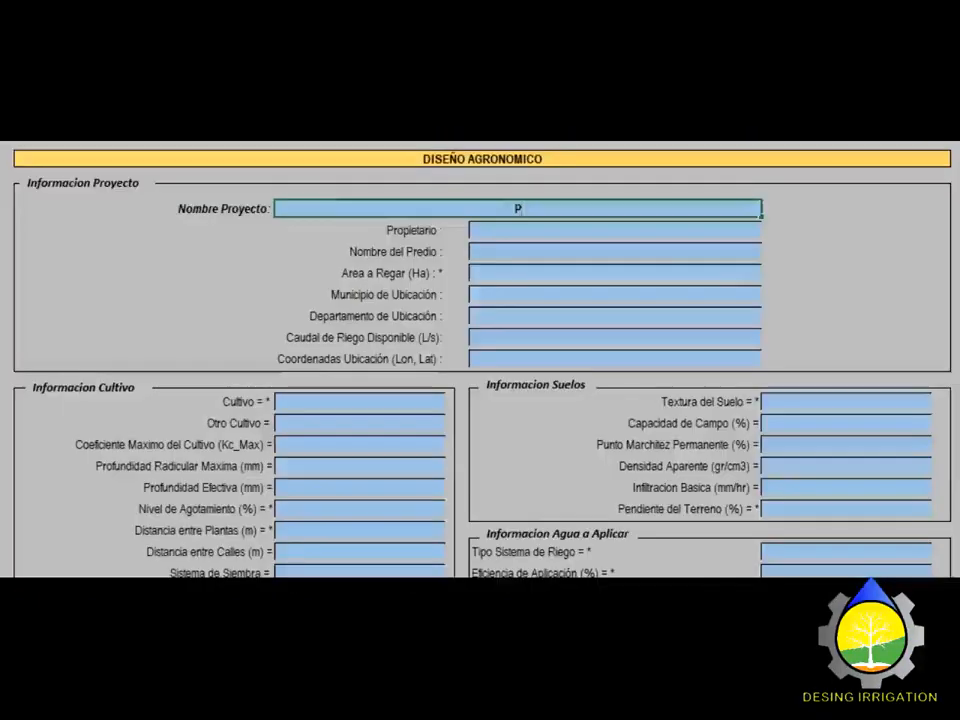
Step: Enter the project name PROYECTO MEDIA LUNA, fixing a typo along the way
text(ROYECTO MEDIA LUNA)
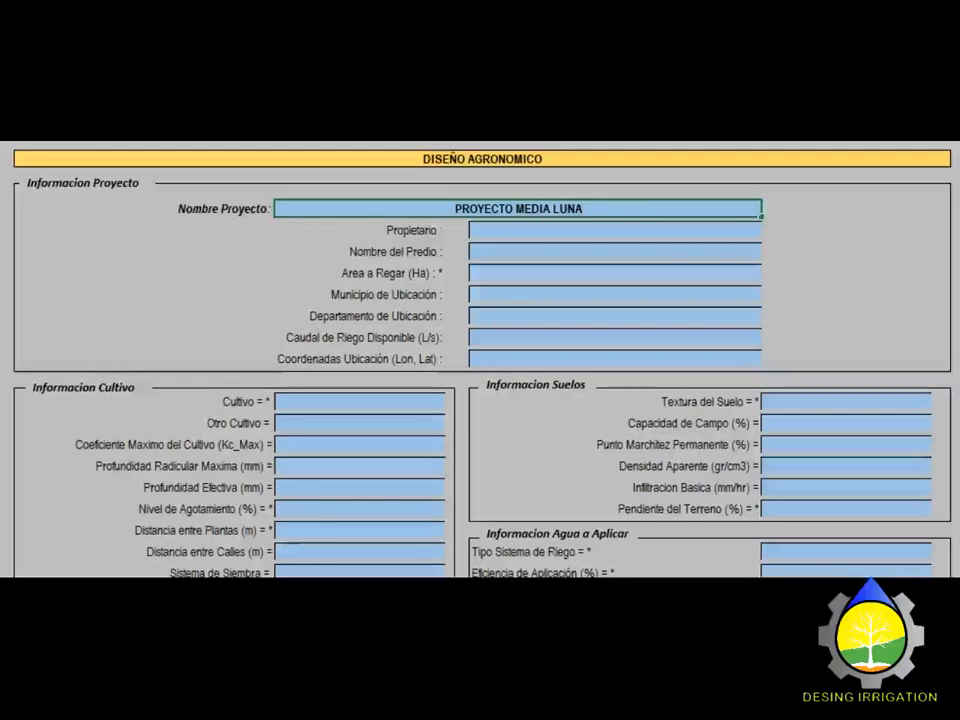
key(Return)
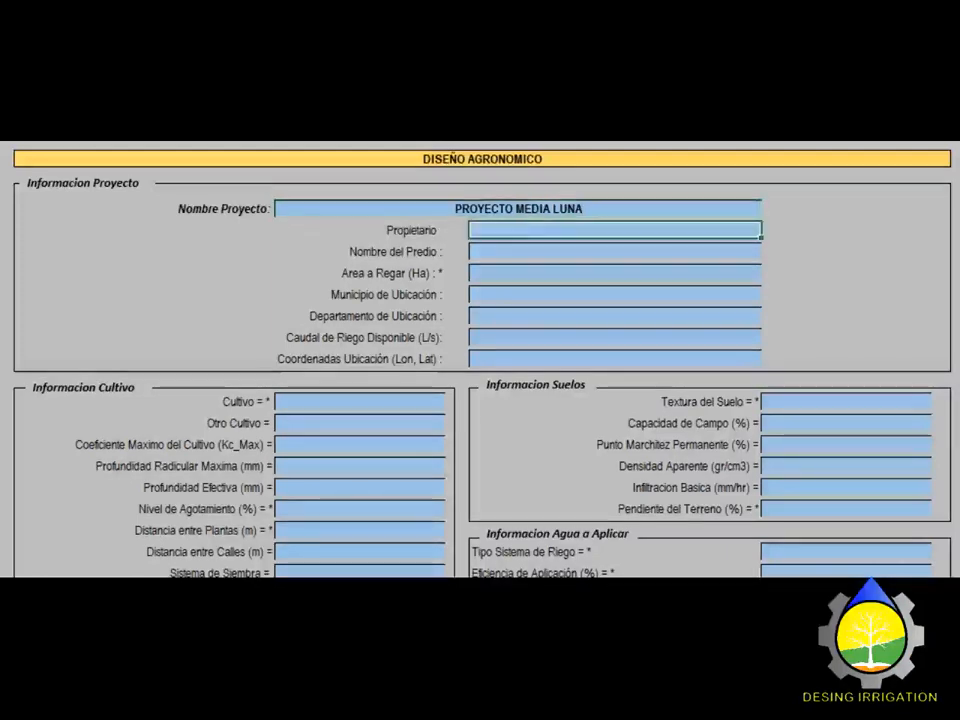
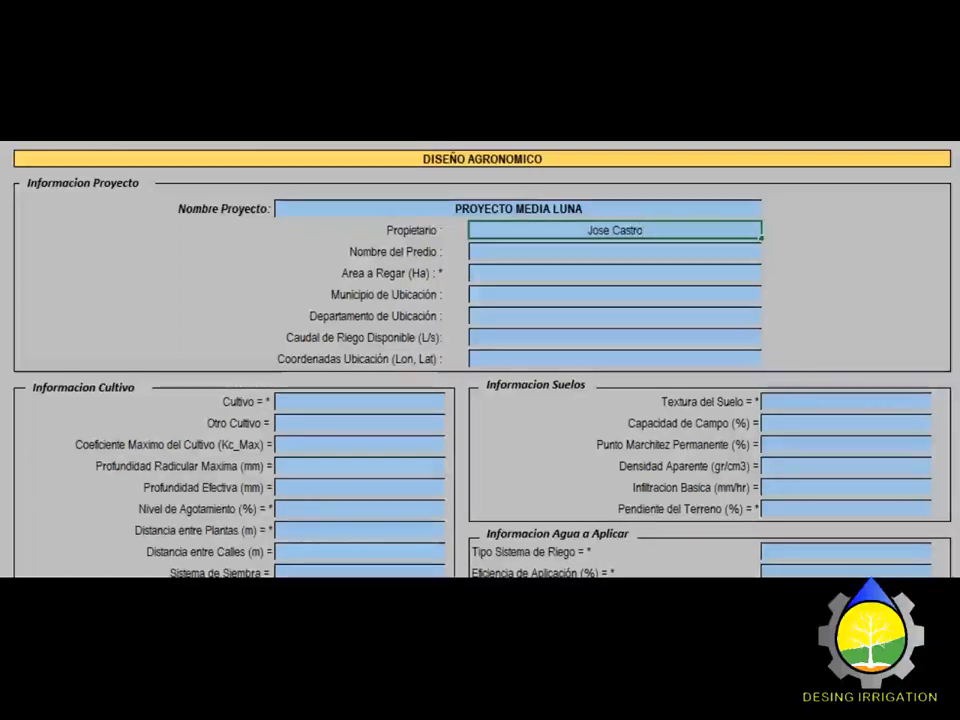
Step: Enter the owner's name, property name Lote 6 and an irrigated area of 4 ha
key(Return)
text(Lote 6)
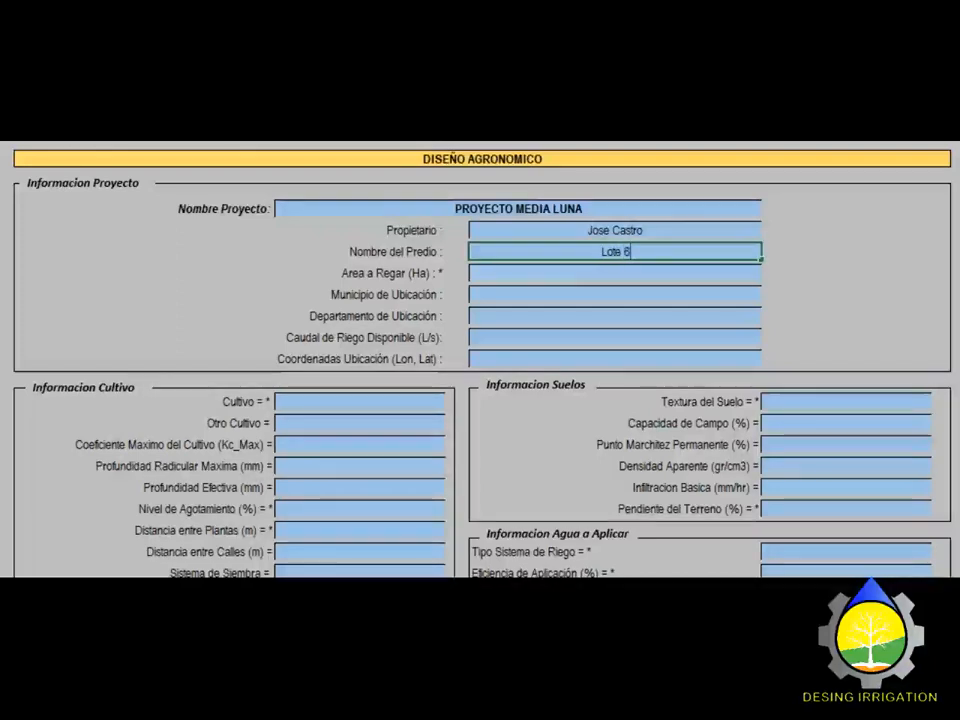
key(Return)
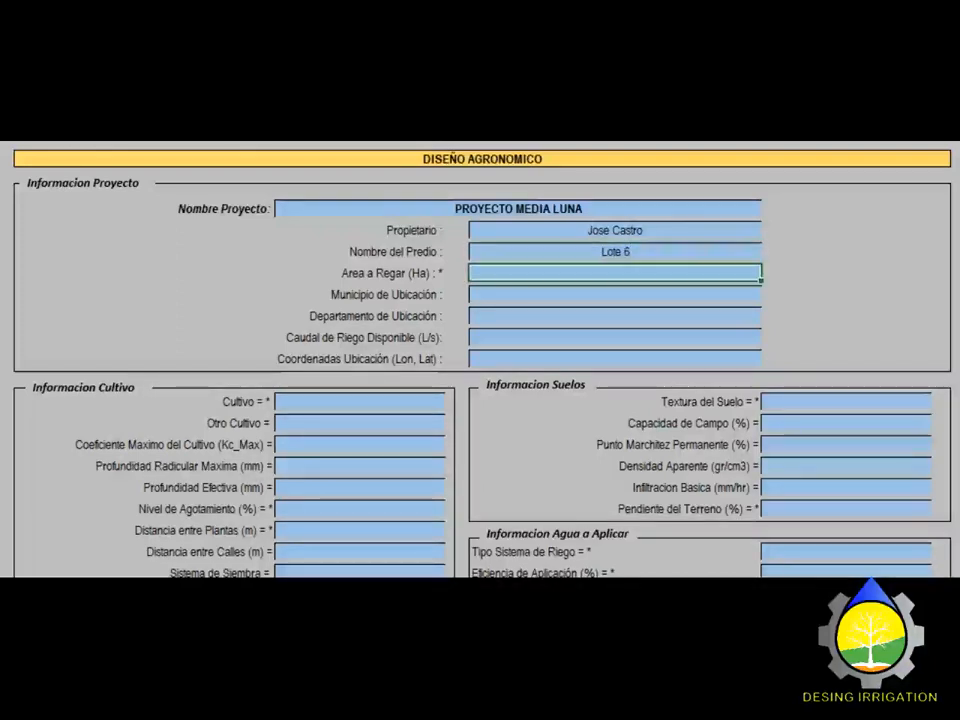
text(4)
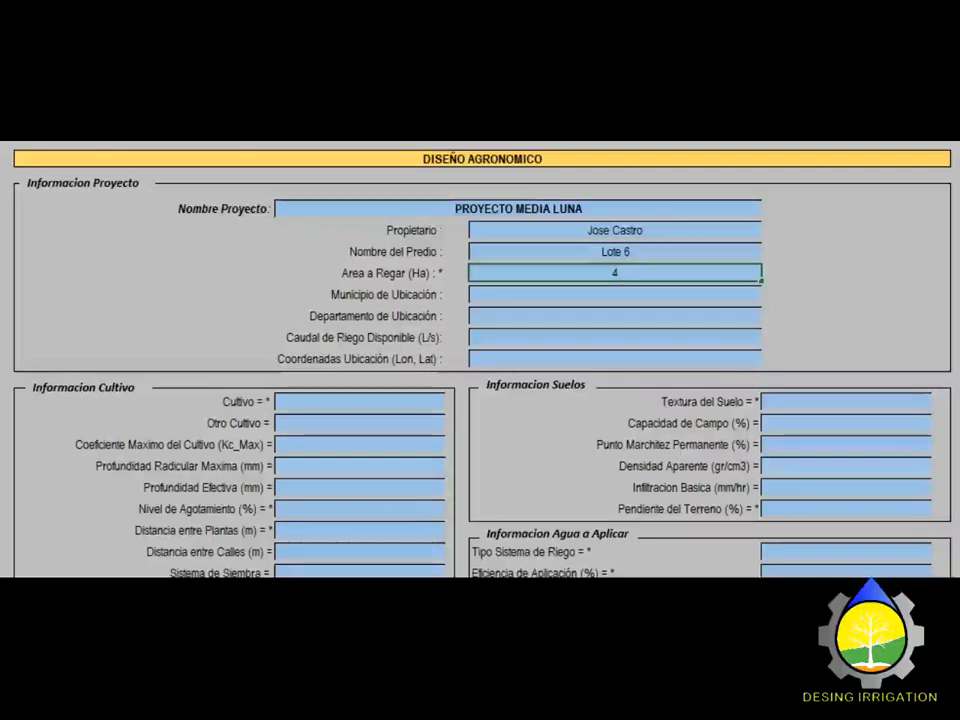
key(Return)
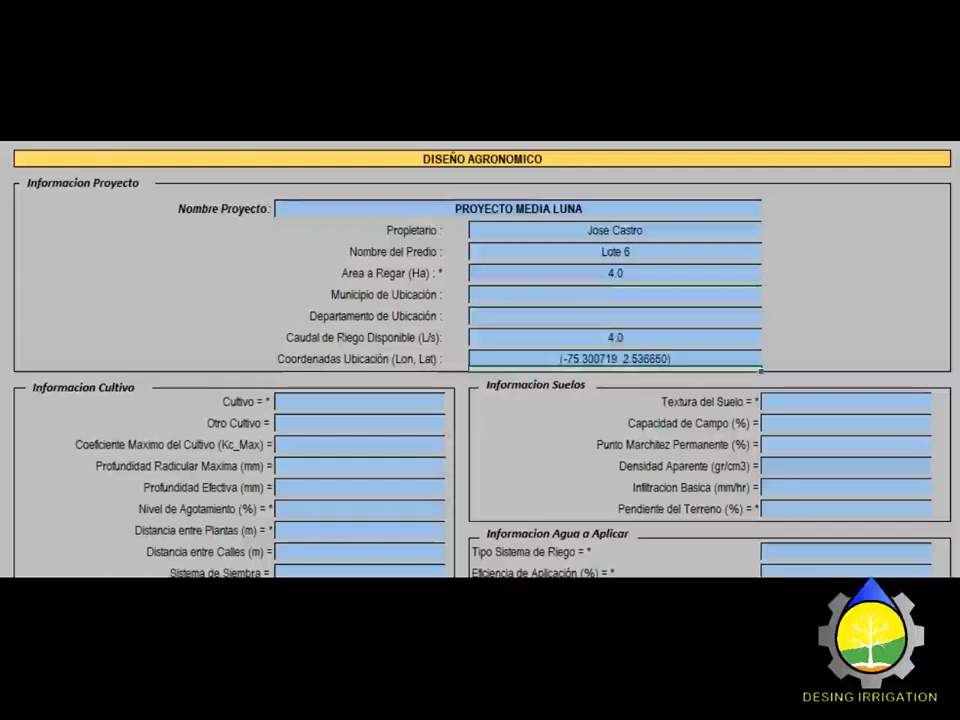
scroll(480, 360, down, 2)
Step: Choose Maiz as the crop from the Cultivo list
click(360, 314)
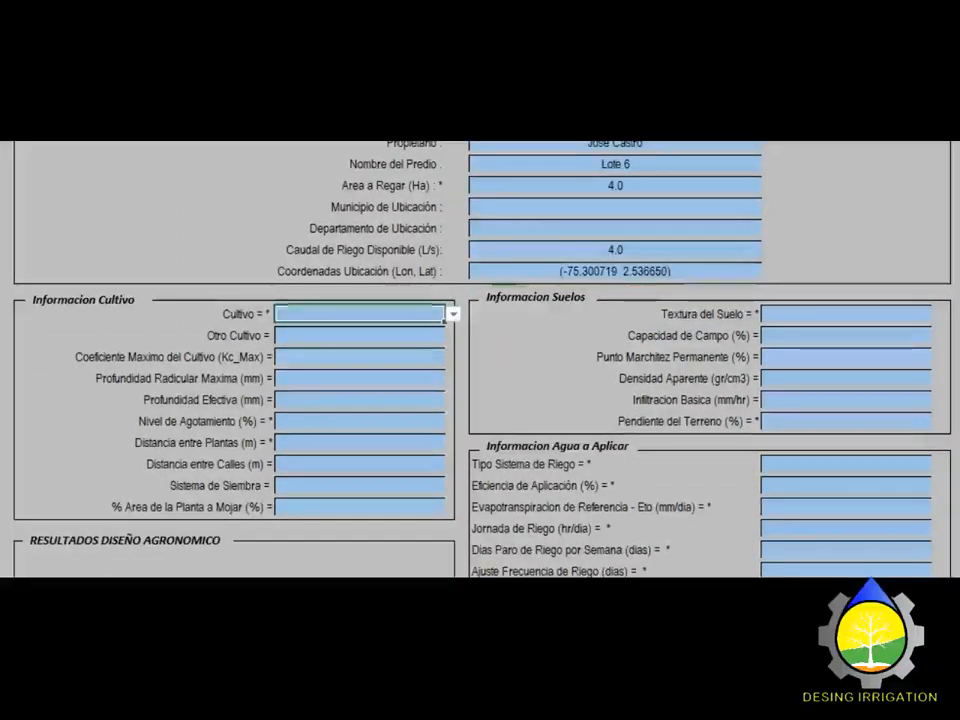
click(453, 314)
click(451, 391)
click(451, 391)
click(451, 391)
click(451, 391)
click(451, 391)
click(451, 391)
click(451, 391)
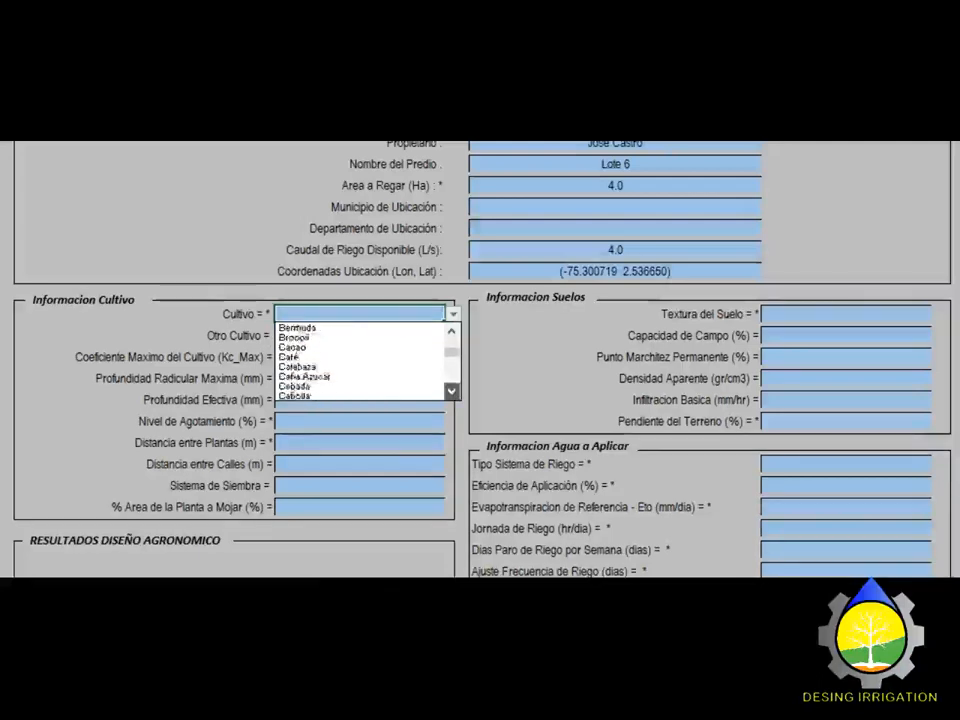
click(451, 391)
click(451, 331)
click(360, 347)
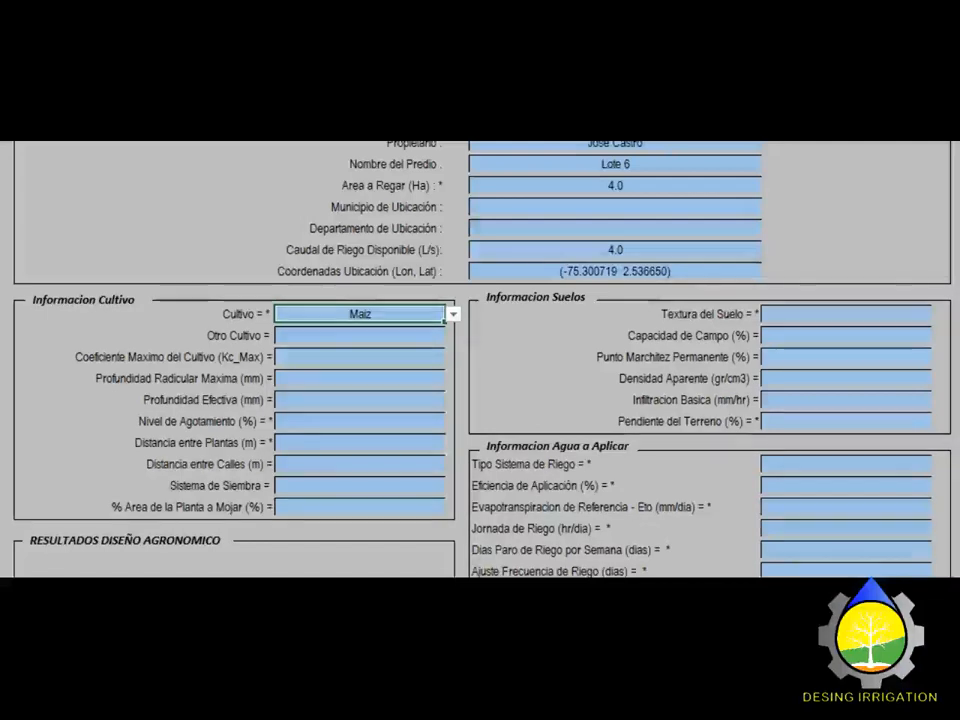
Step: Enter root depths of 400 mm maximum and 300 mm effective with 50% depletion
click(360, 378)
text(400)
key(Return)
text(300)
key(Return)
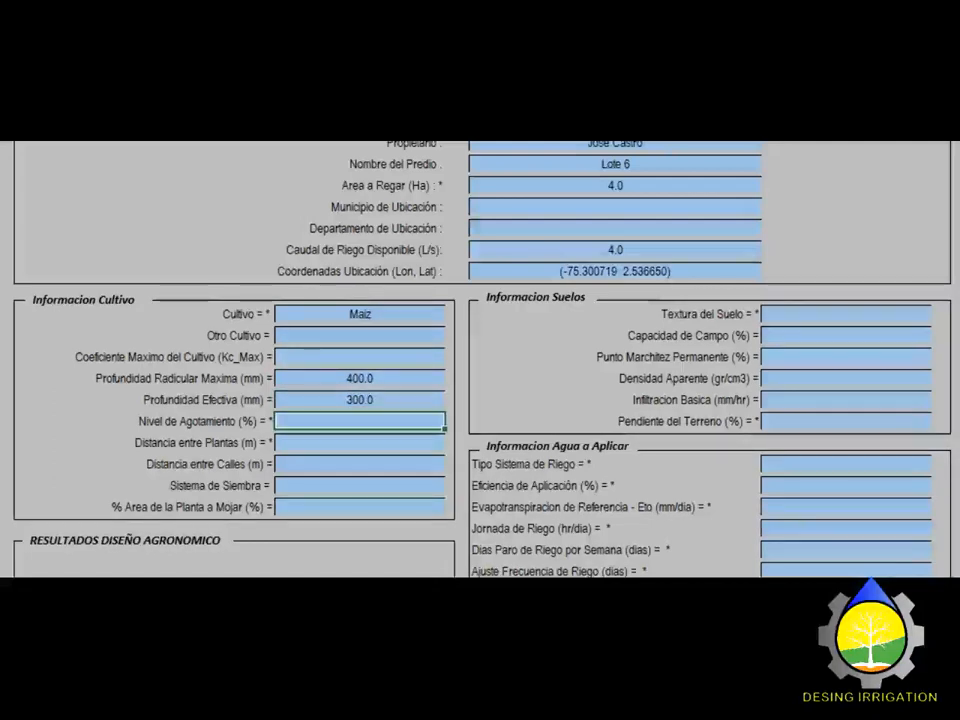
text(50%)
key(Return)
Step: Set plant spacing to 0.20 m and row spacing to 0.75 m
text(0)
text(.2)
key(Return)
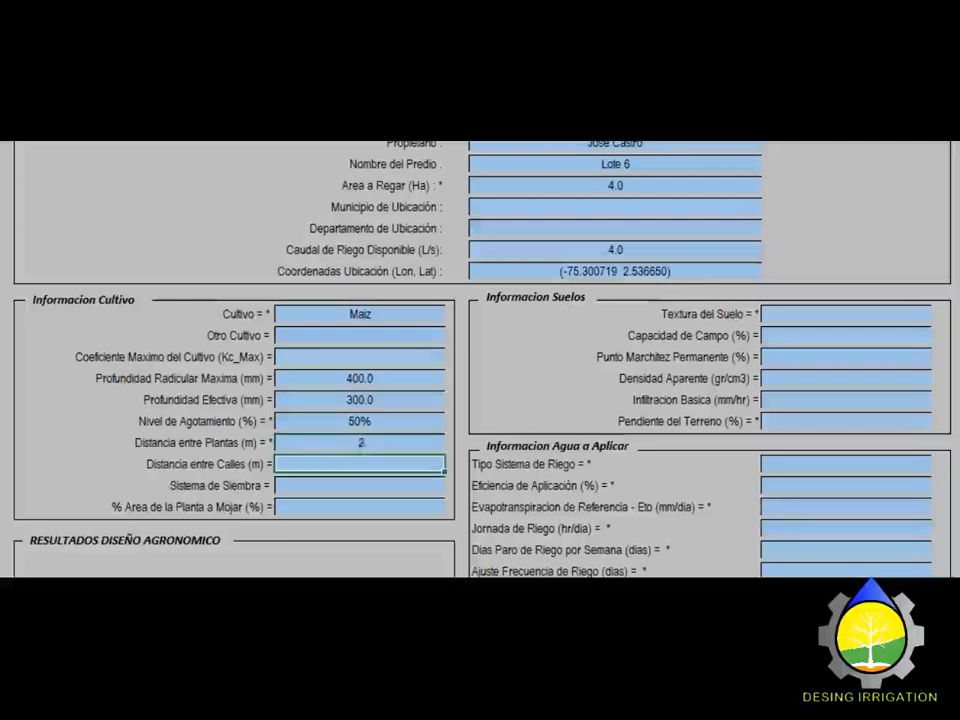
text(0.75)
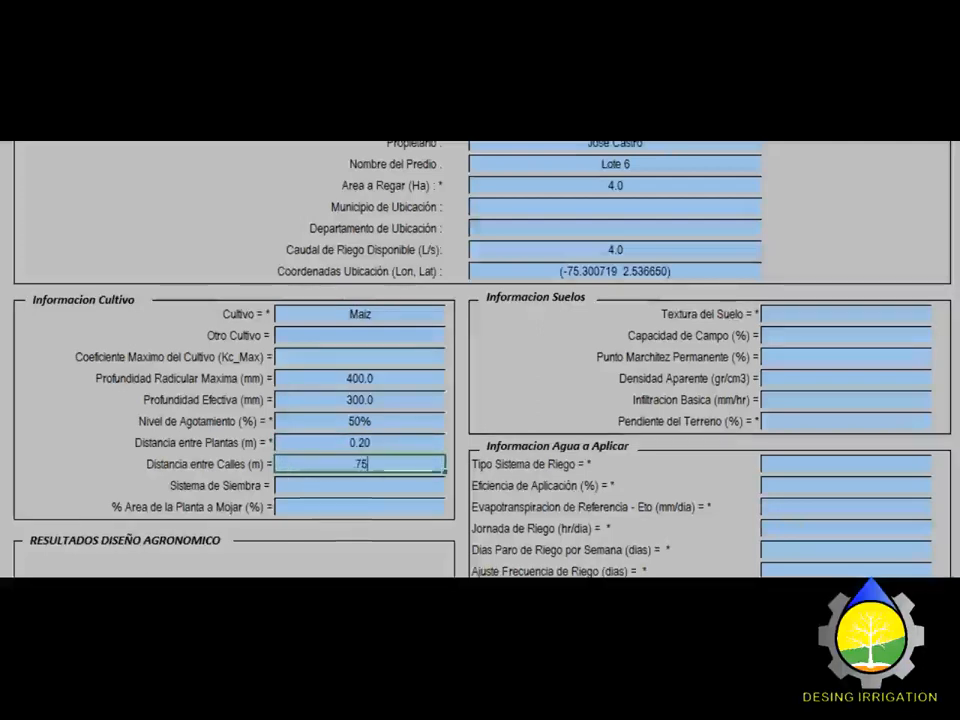
key(Return)
Step: Choose the Rectangulo planting layout with 100% of plant area wetted
key(alt+Down)
key(Down)
key(Down)
key(Return)
key(Return)
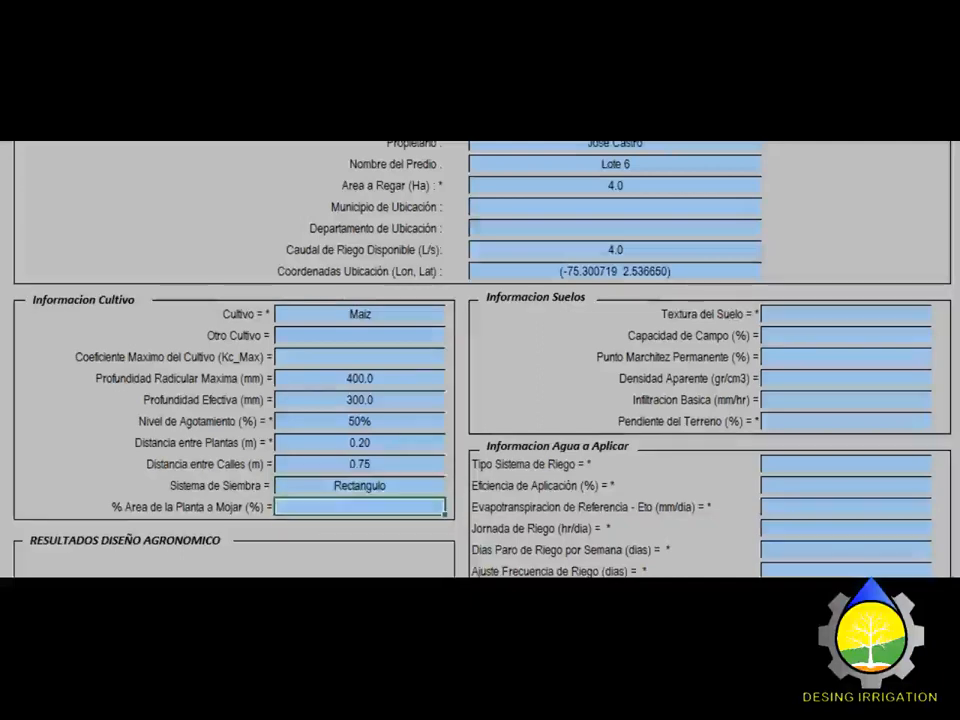
text(100)
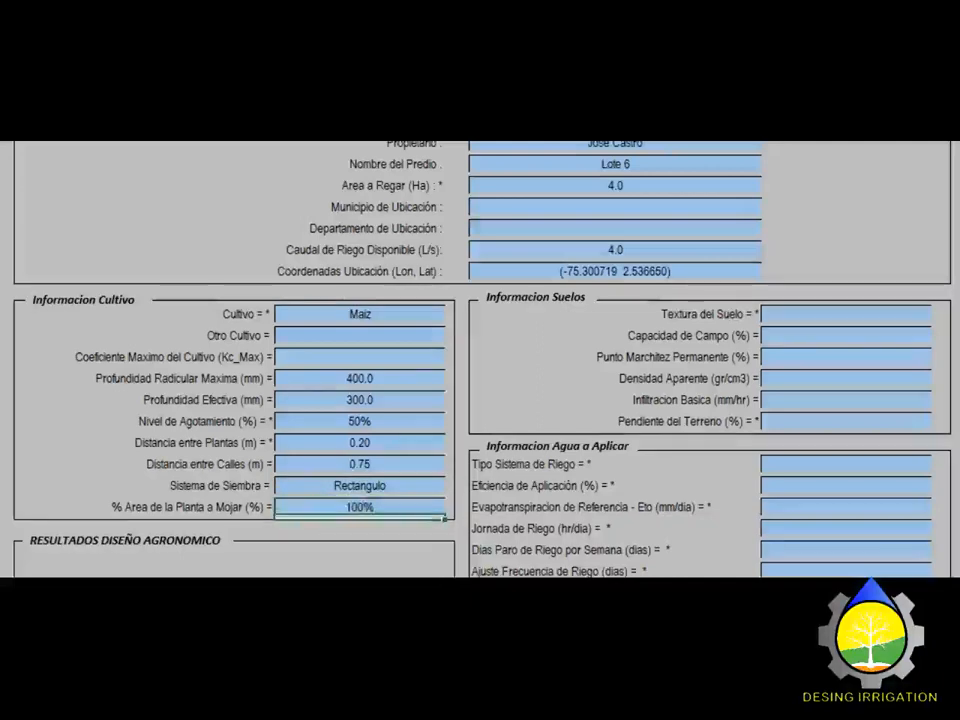
key(Return)
key(alt+Down)
key(Up)
key(Up)
key(Up)
key(Up)
key(Up)
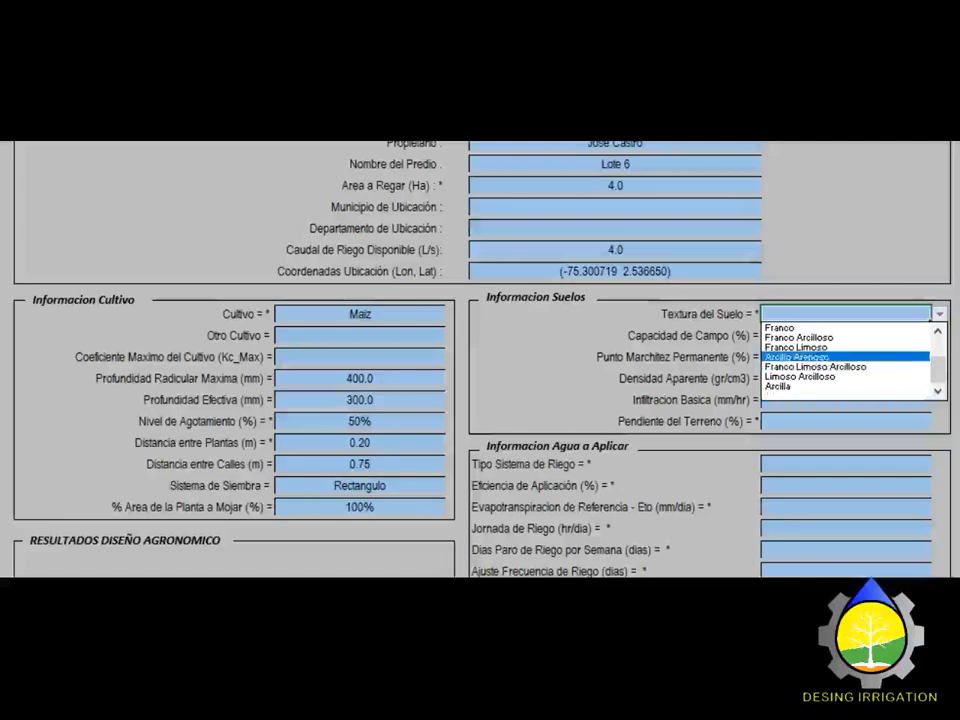
Step: Set soil texture Franco Arcilloso and slope <4.9, then review the 31.8% field capacity and 25.8 mm net depth
key(Return)
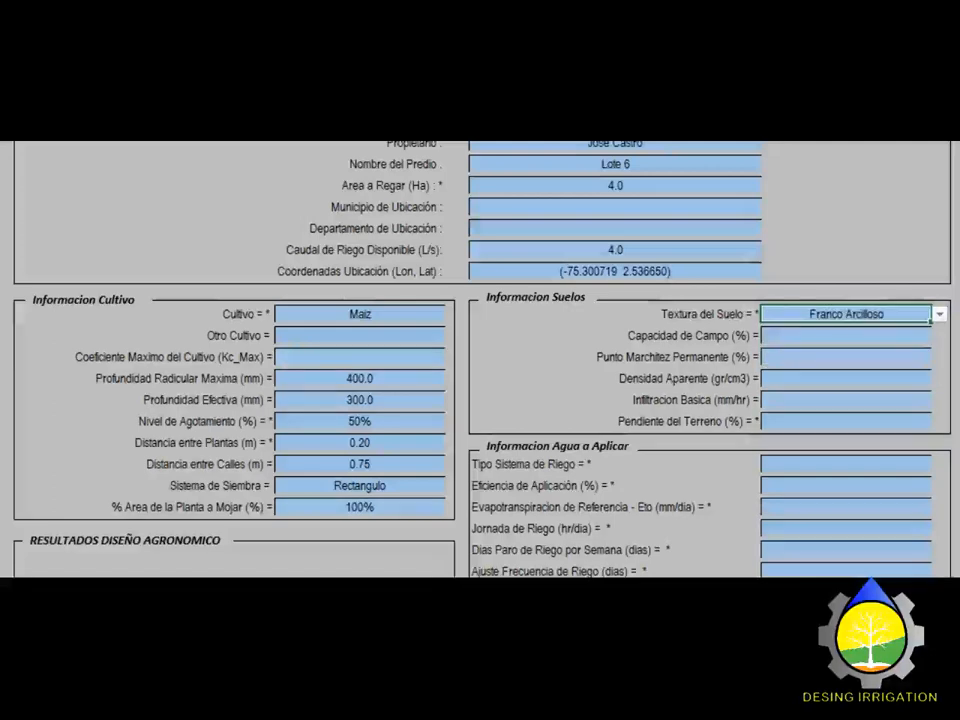
key(Return)
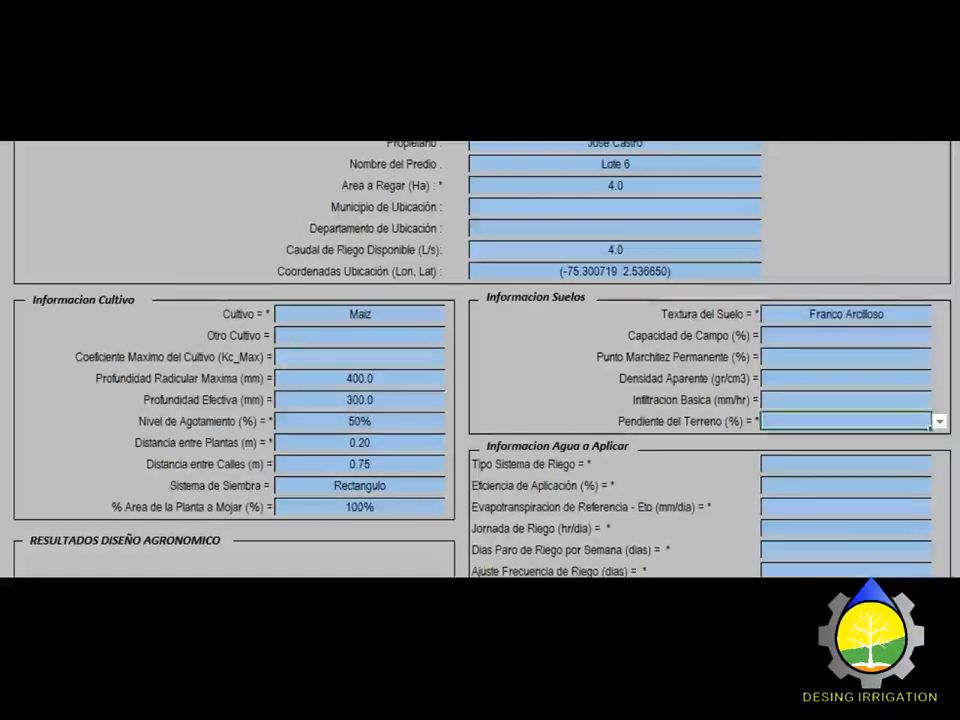
key(alt+Down)
key(Return)
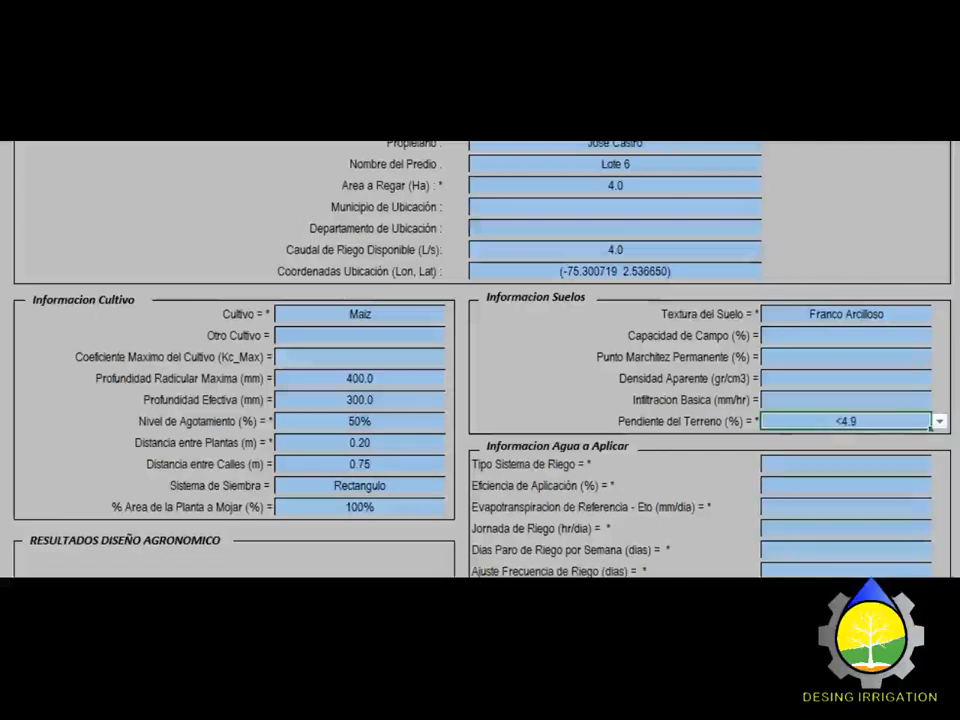
scroll(445, 392, down, 3)
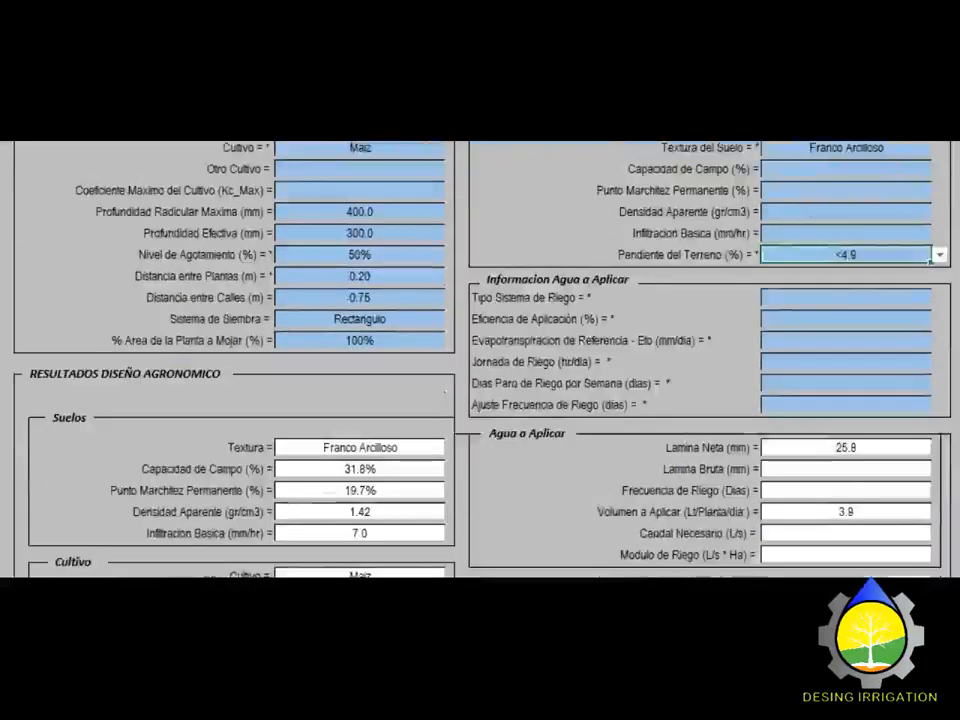
scroll(445, 392, down, 1)
scroll(445, 392, down, 2)
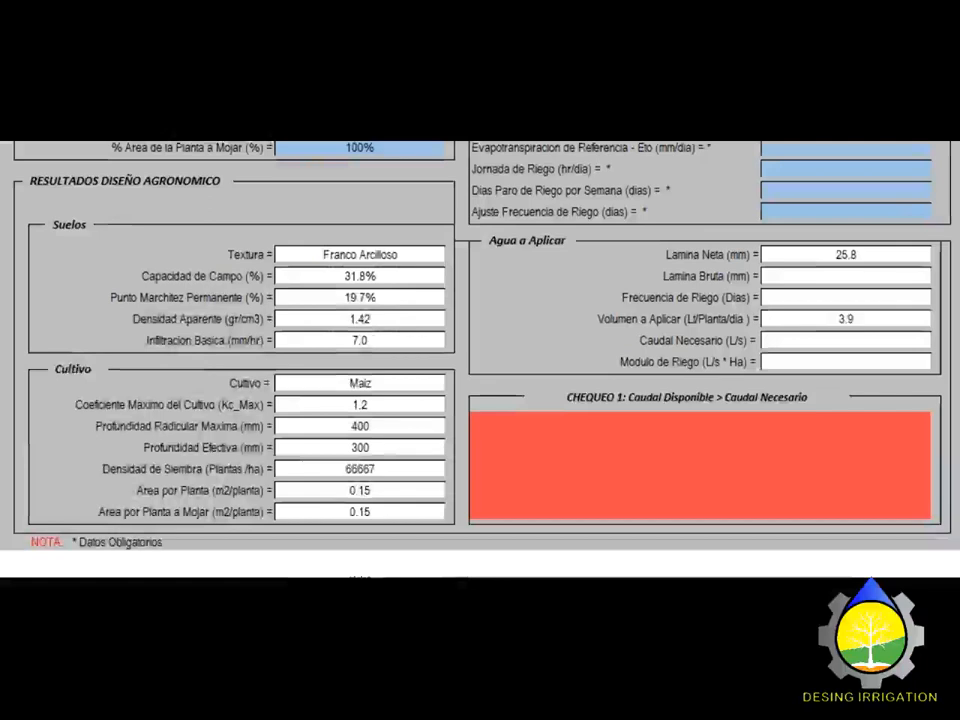
scroll(445, 392, up, 1)
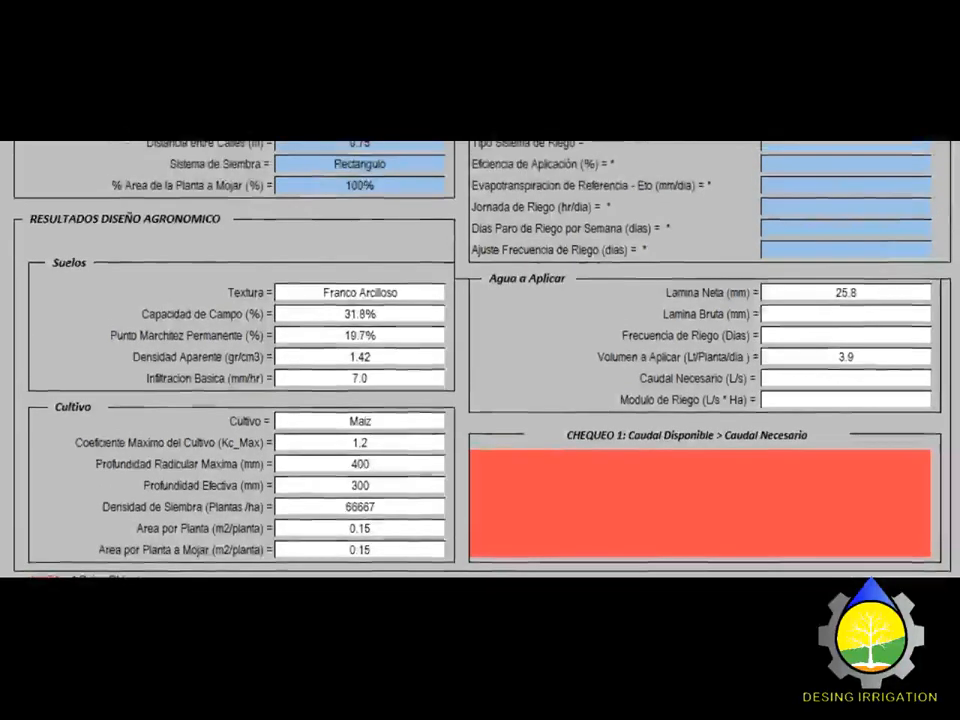
scroll(445, 392, up, 1)
scroll(445, 392, up, 3)
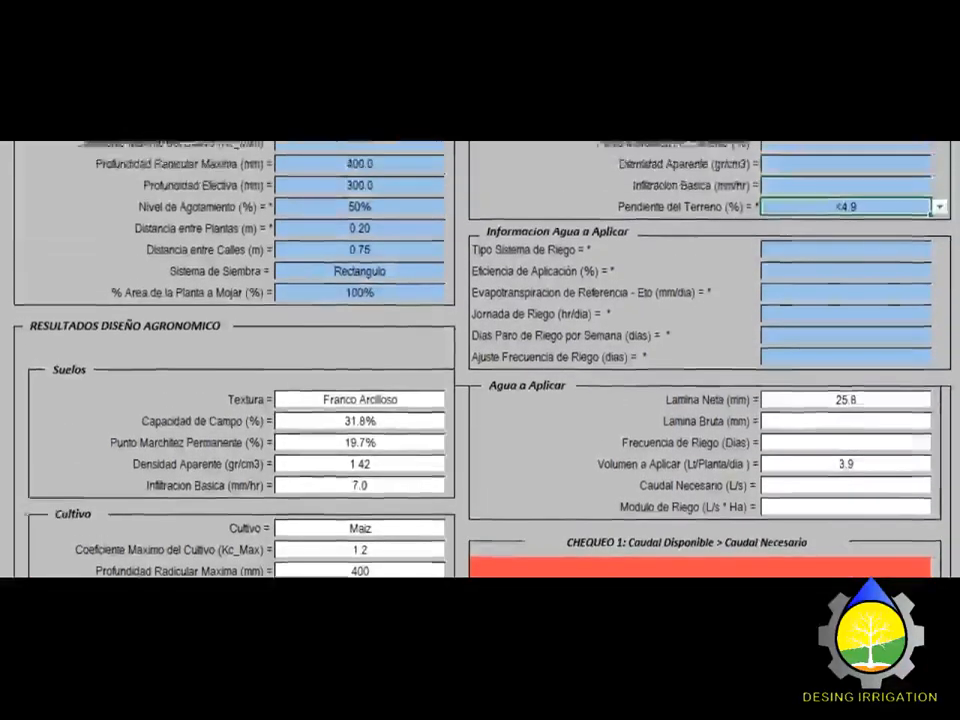
scroll(445, 392, down, 1)
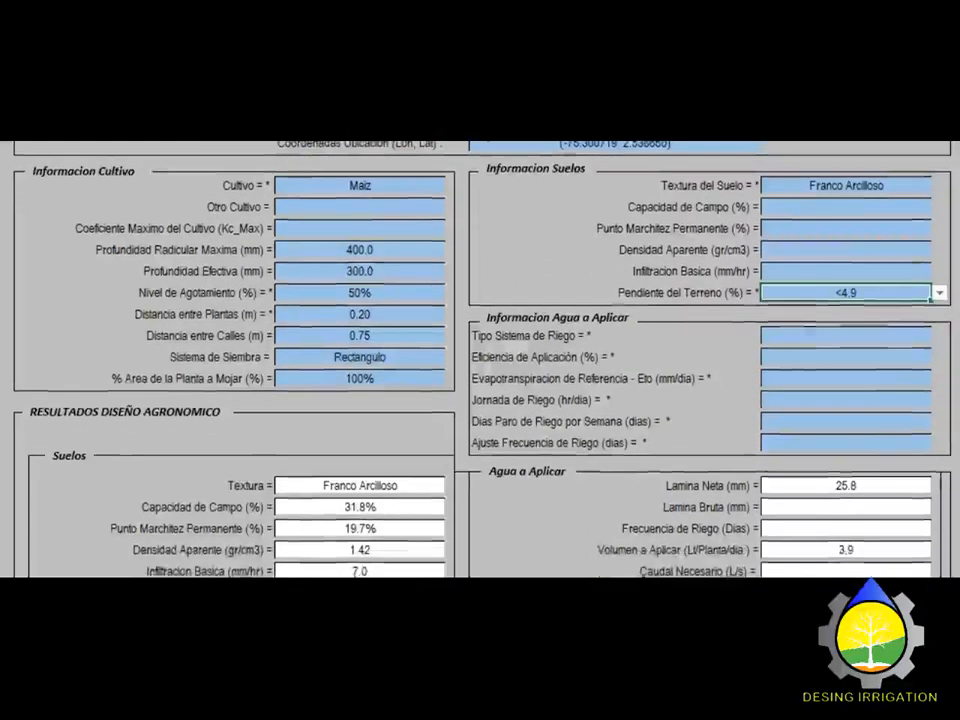
Step: Choose Aspersion (C. Total) as the irrigation system with 90% application efficiency
click(846, 336)
click(940, 336)
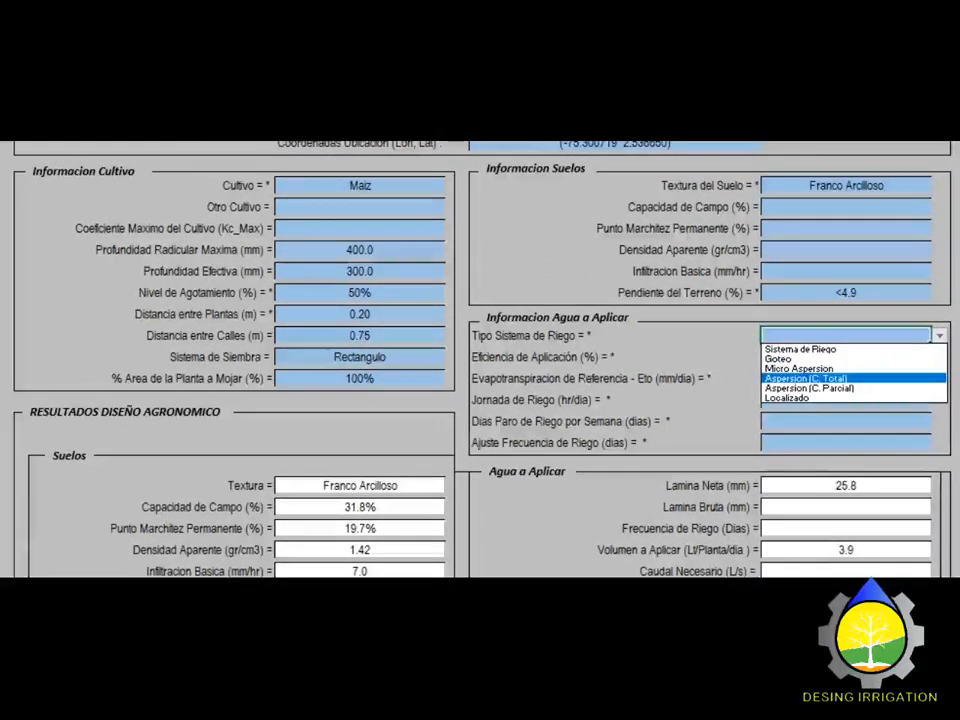
click(846, 379)
key(Down)
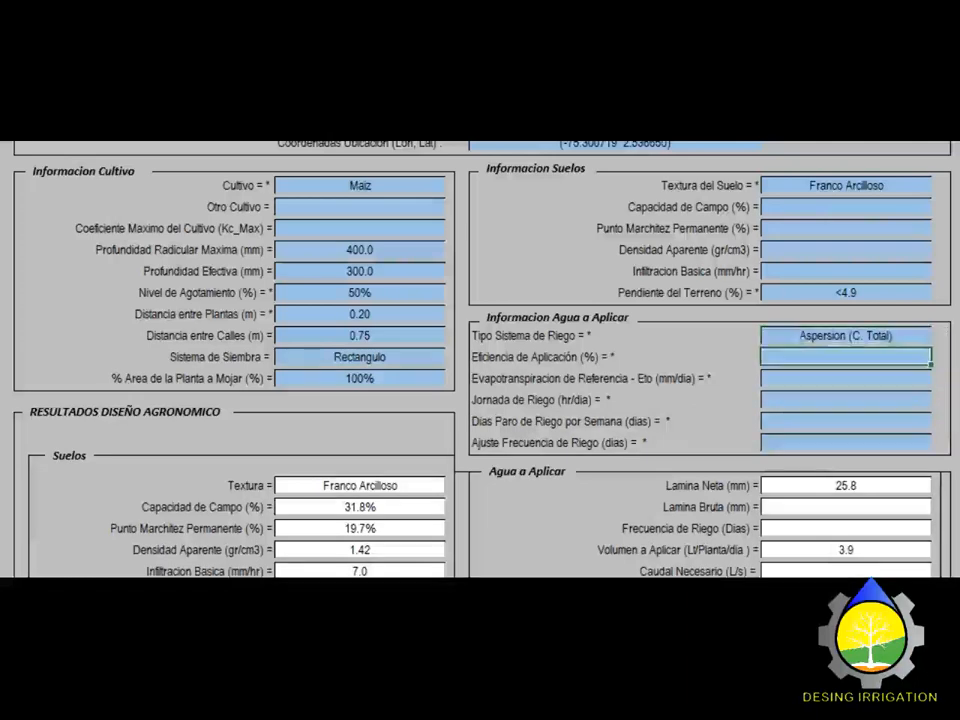
text(90)
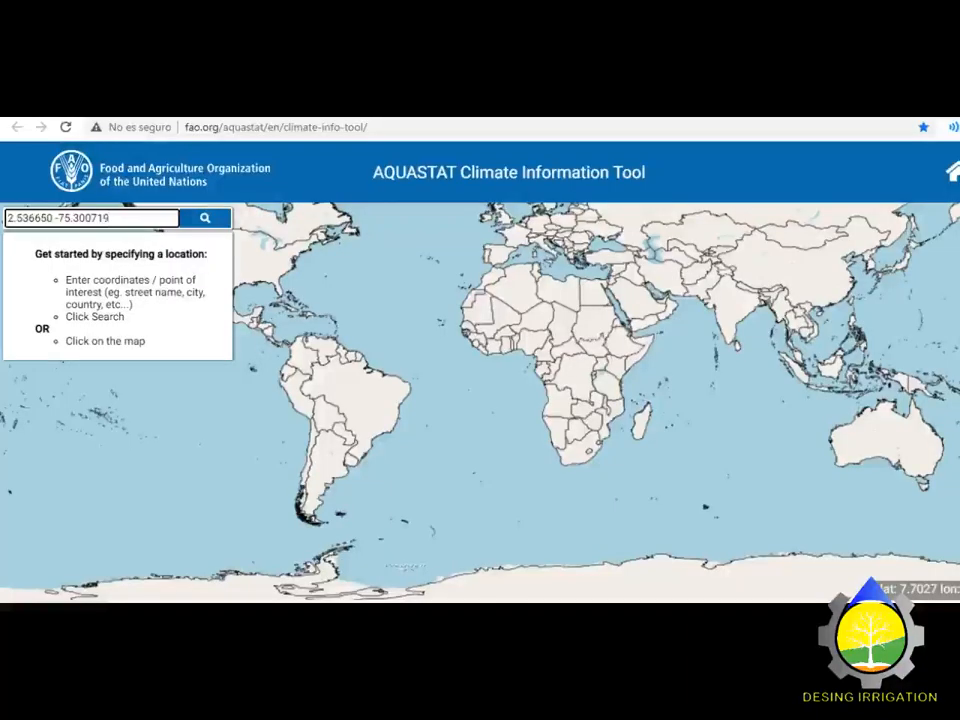
key(Return)
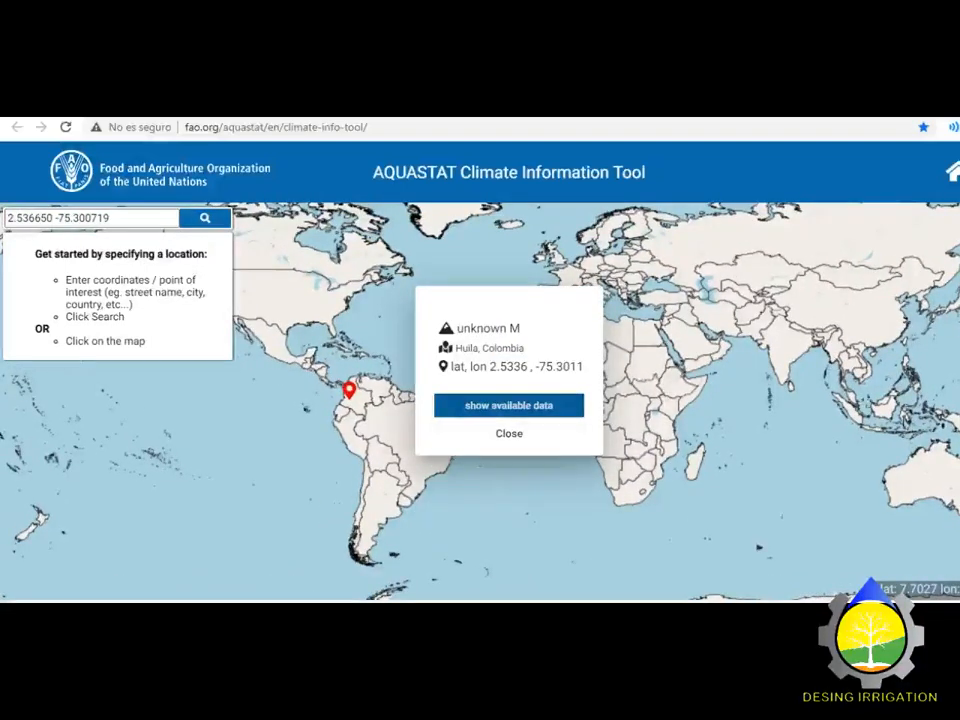
Step: Show the Huila site's climate data and open the ET0 calculator's monthly table
click(508, 405)
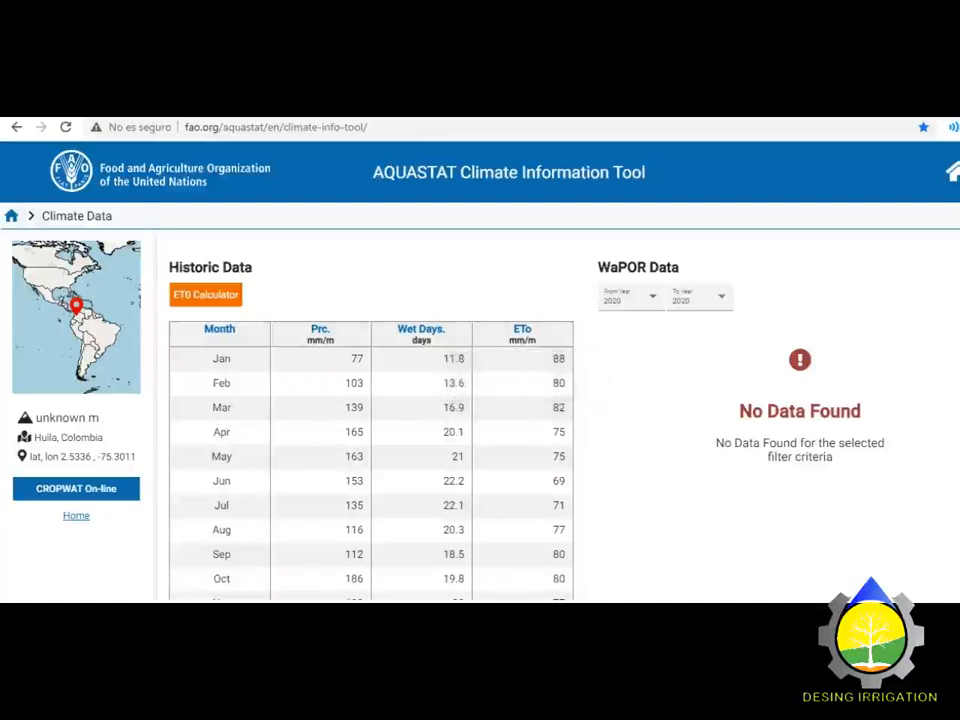
click(206, 295)
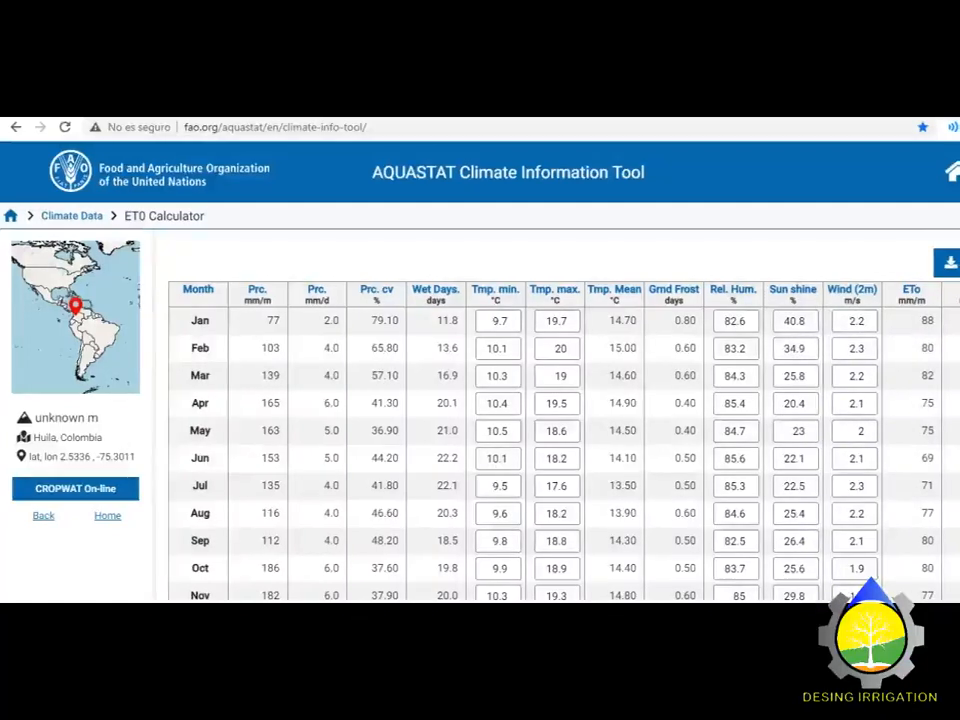
scroll(480, 300, down, 1)
scroll(480, 350, down, 1)
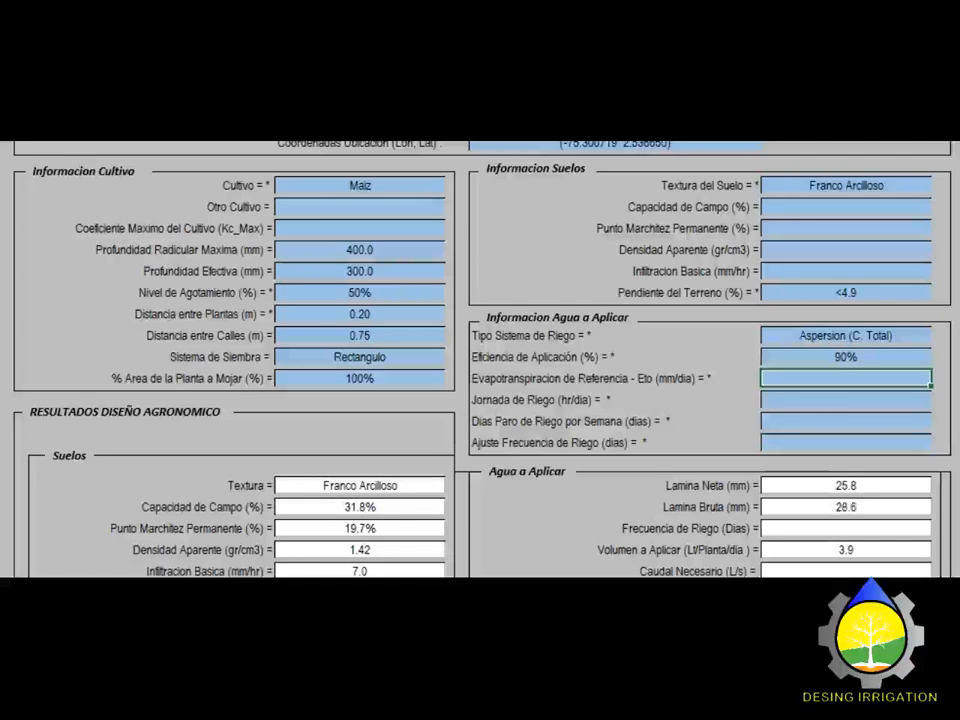
Step: Enter a reference ETo of 2.9 mm/day and a 12 hr/day irrigation shift, then review results
text(2.9)
key(Return)
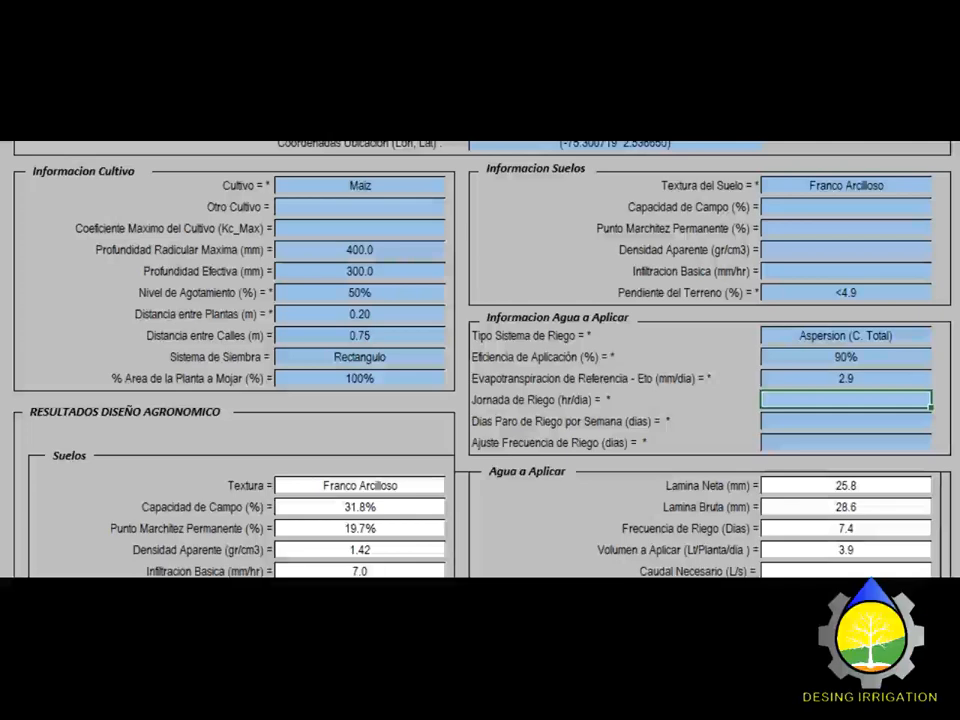
text(12)
key(Return)
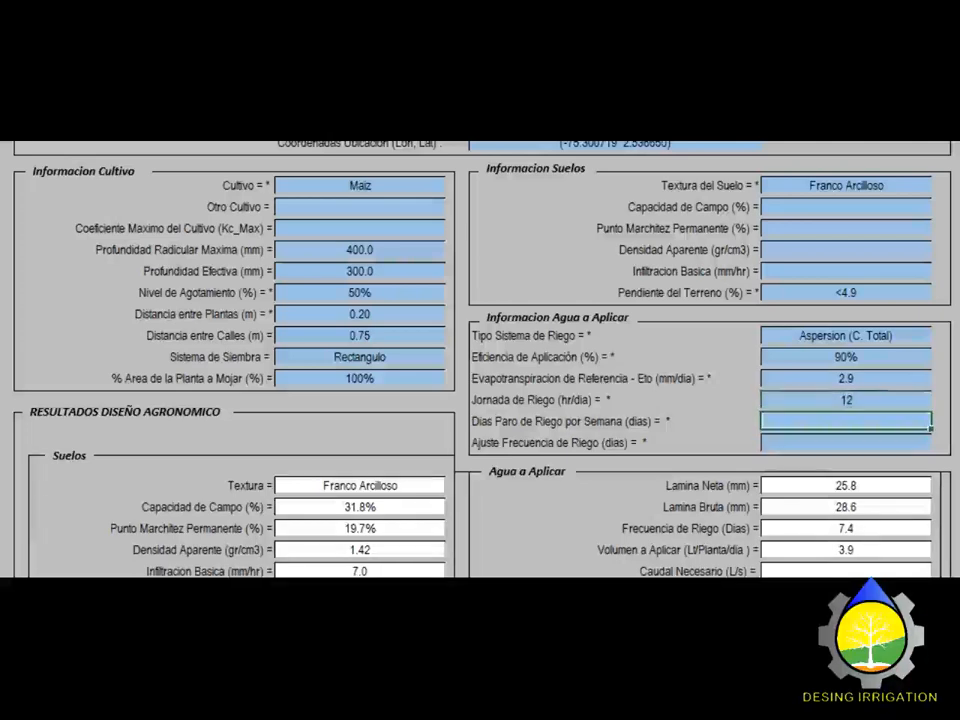
scroll(480, 359, down, 2)
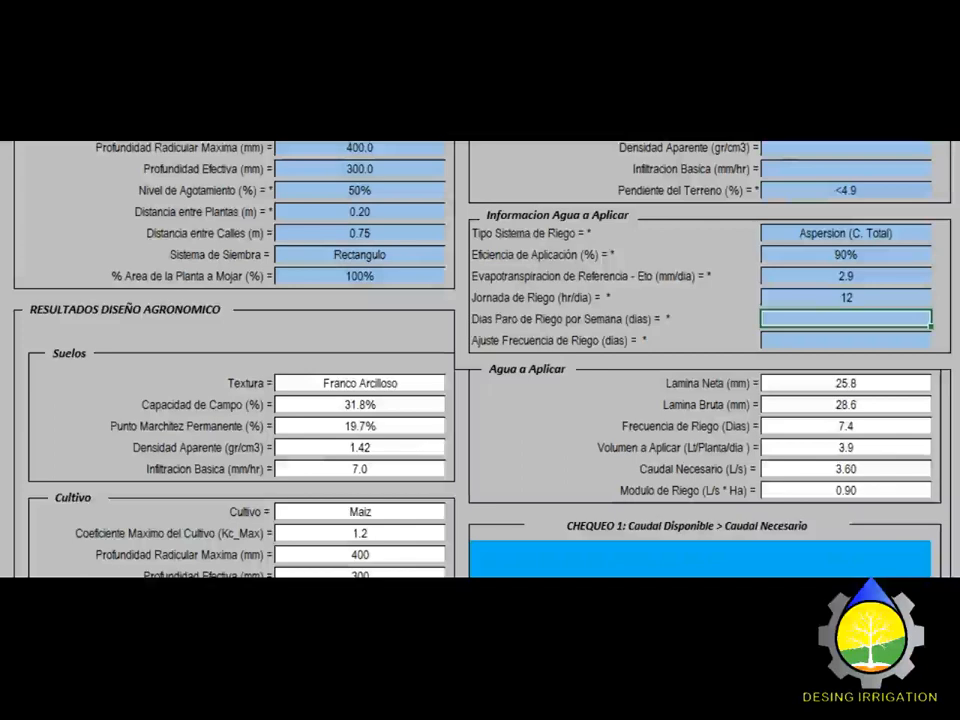
scroll(480, 359, down, 3)
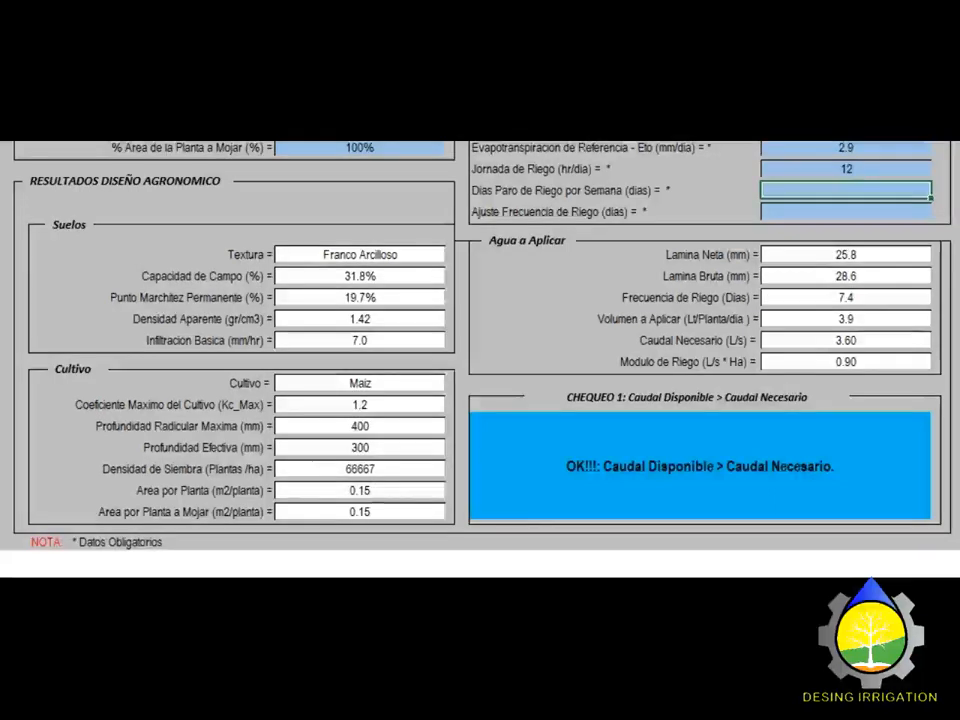
scroll(480, 359, up, 8)
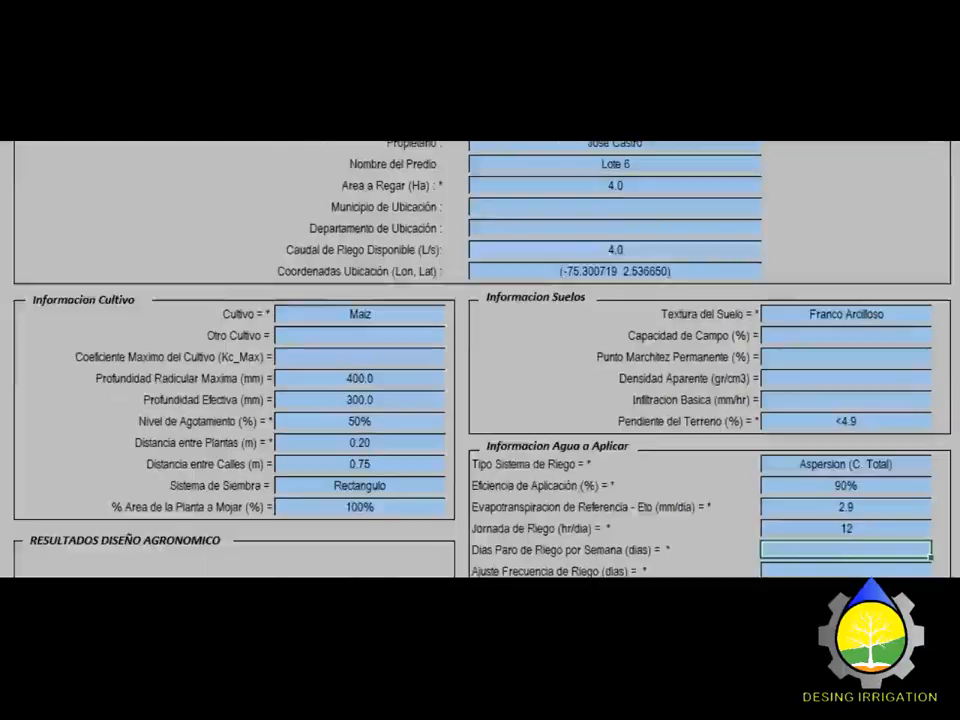
scroll(480, 359, up, 3)
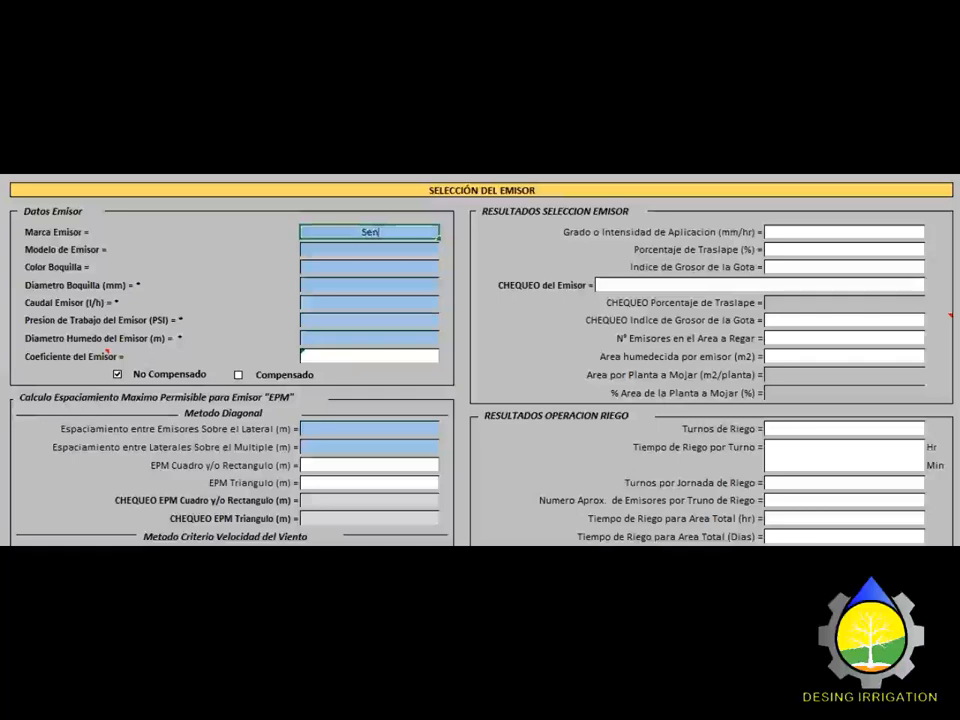
Step: Enter emitter brand Senninger, model 4023-2 and nozzle 12 X 6
text(ninger)
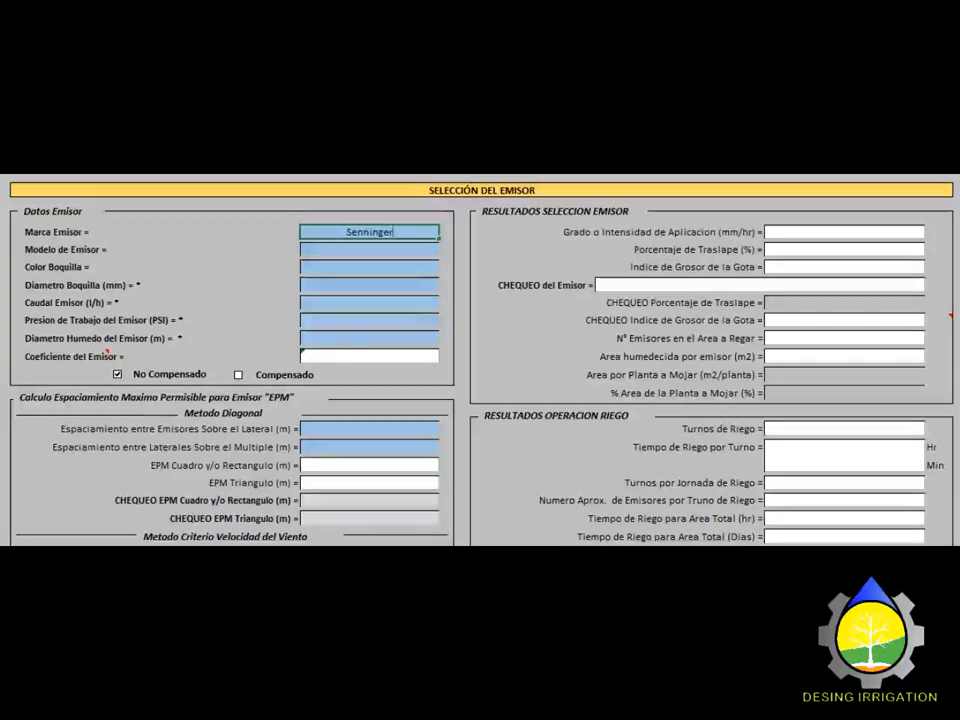
key(Return)
text(4023-2)
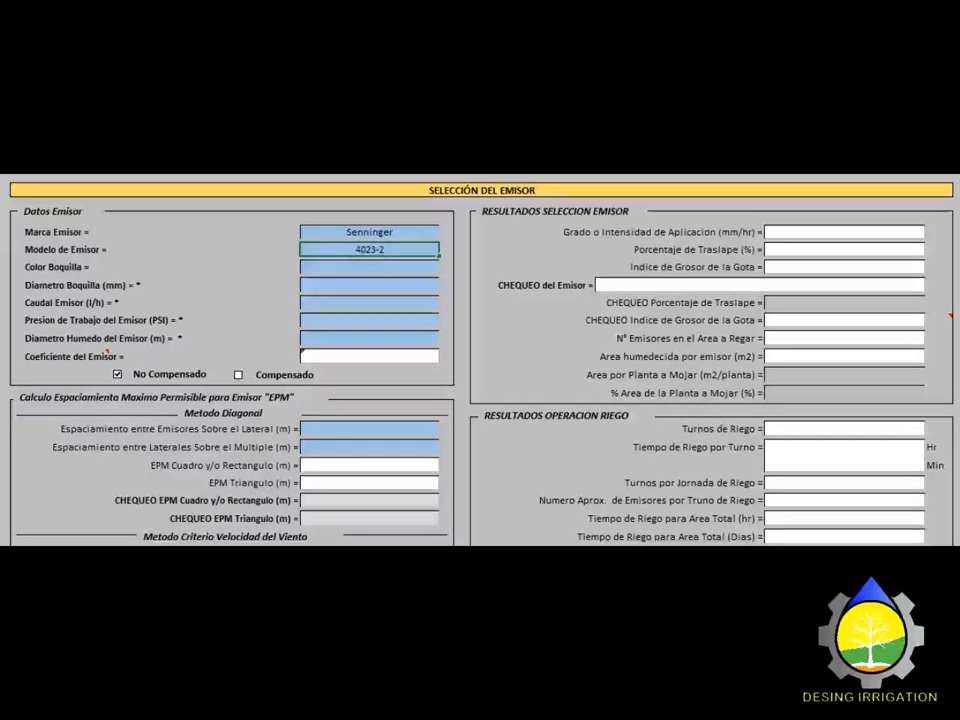
key(Return)
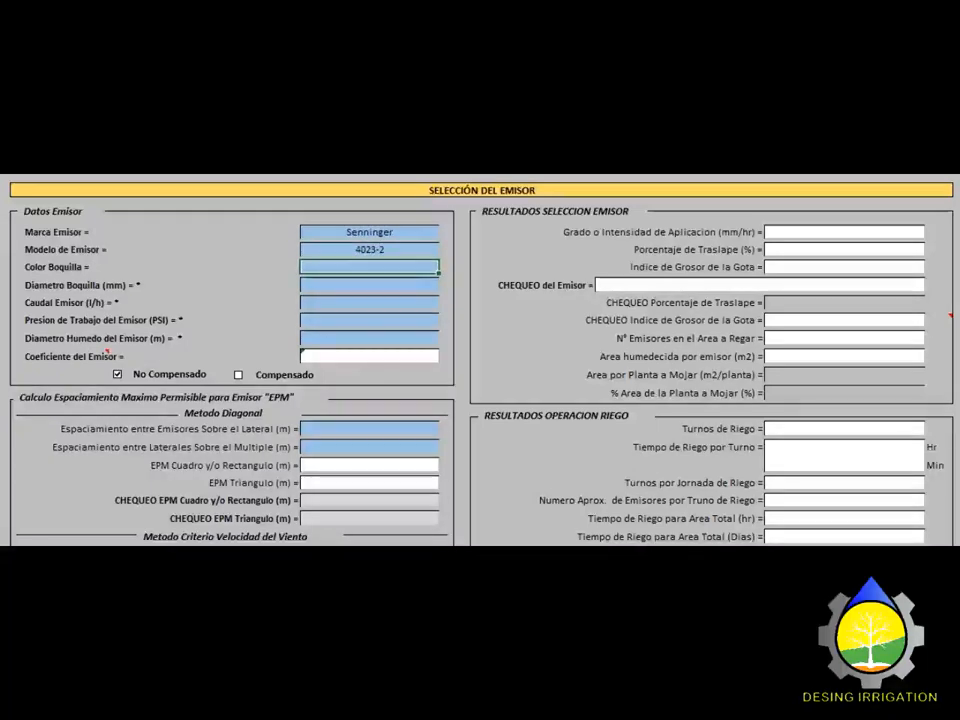
text(12 X)
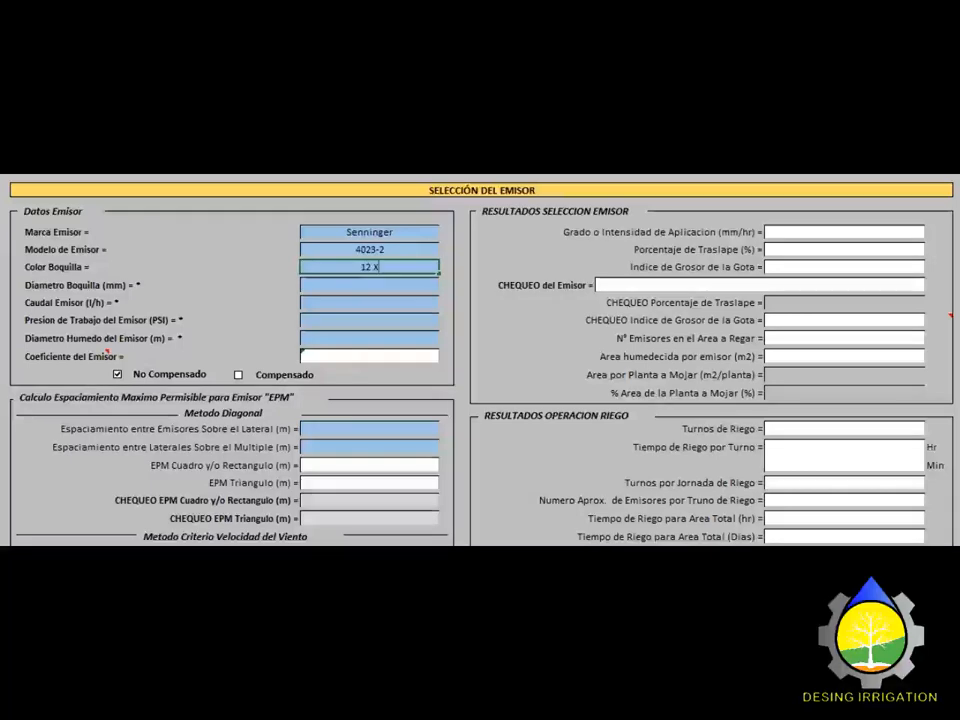
text( 6)
key(Return)
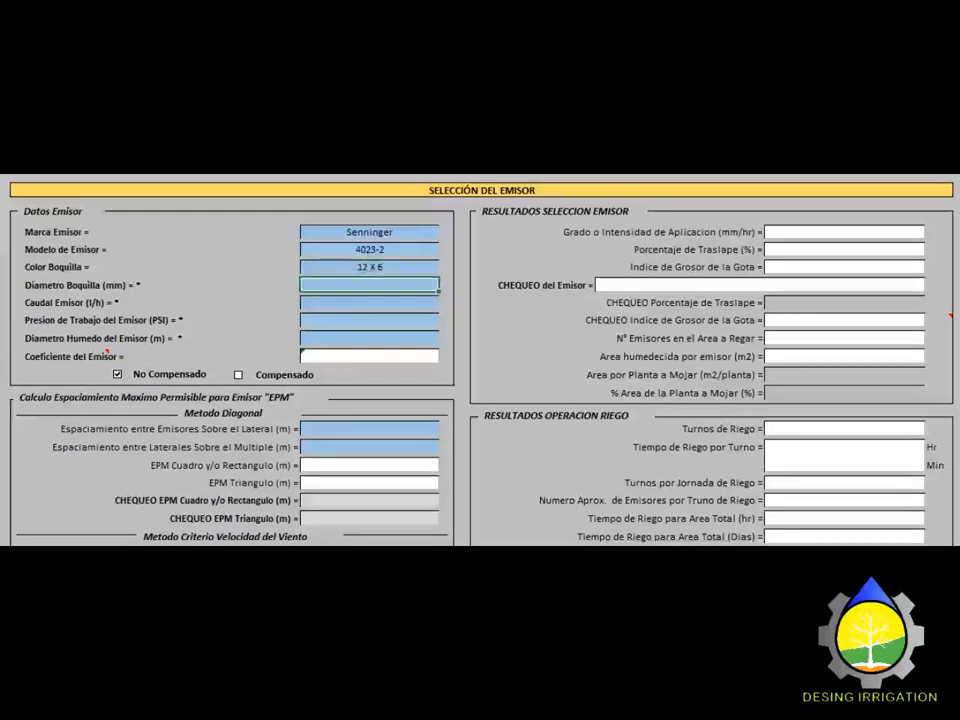
Step: Enter a 4.76 mm nozzle diameter, 1713 l/h flow, 35 PSI pressure and 30.2 m wetted diameter
text(4.76)
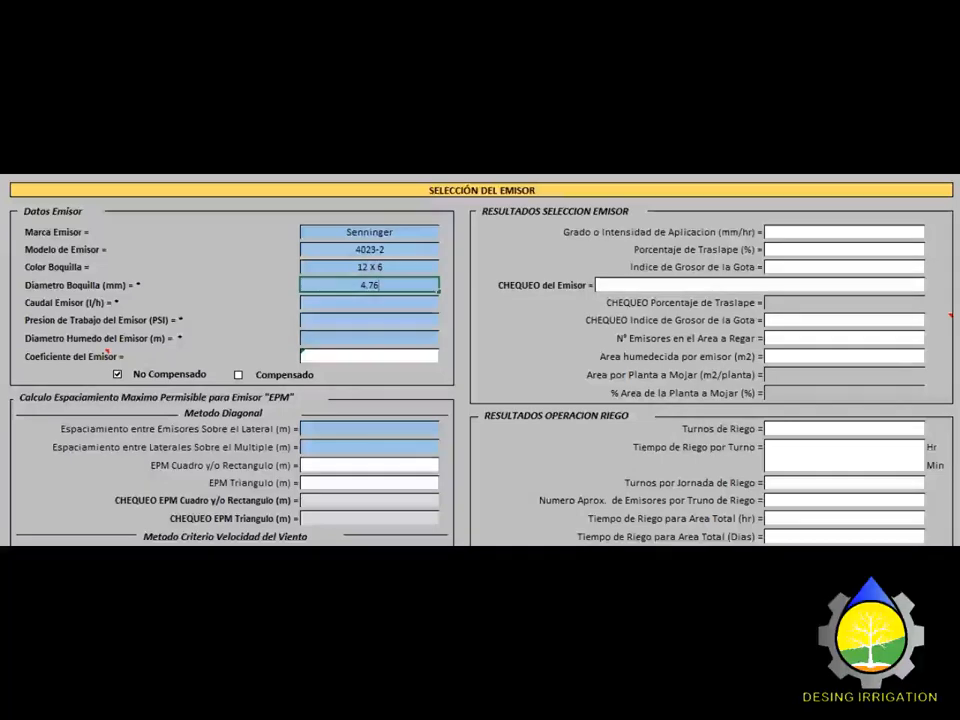
key(Return)
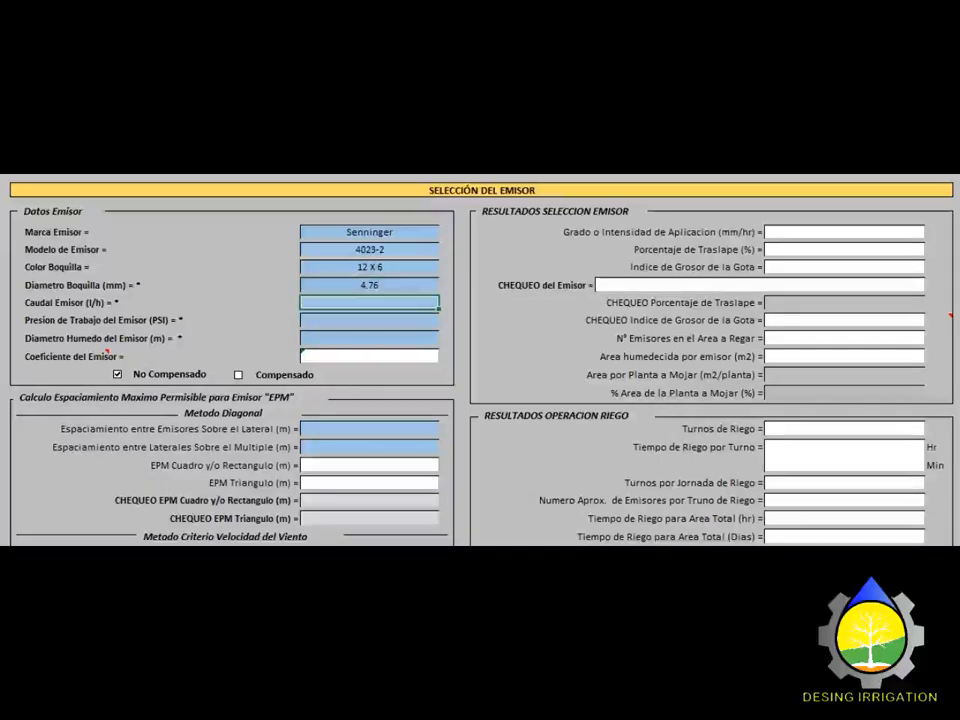
text(1713)
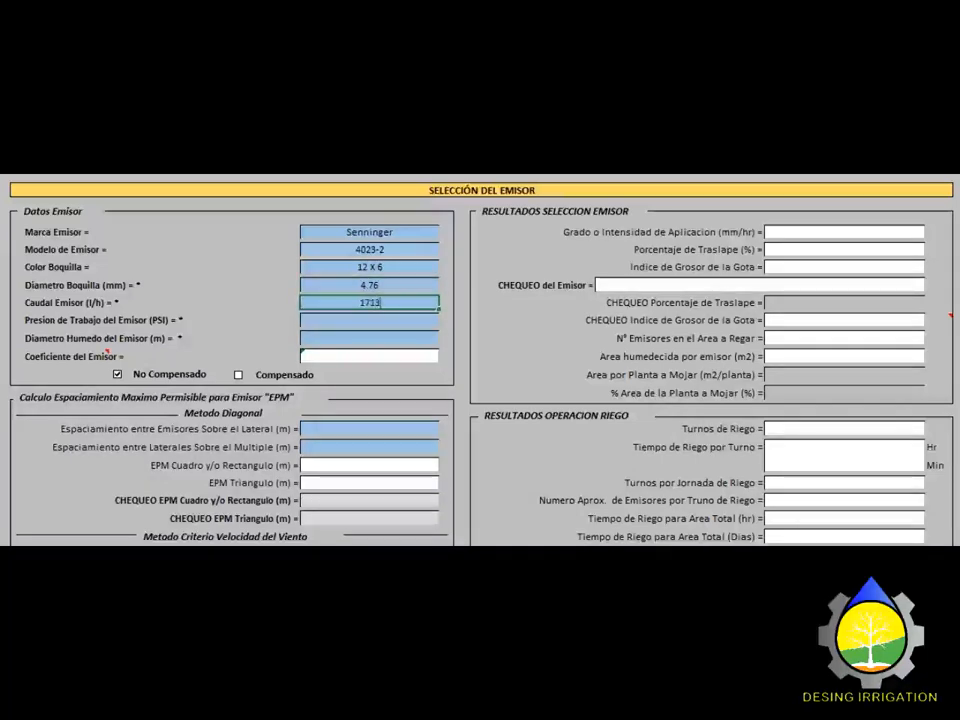
key(Return)
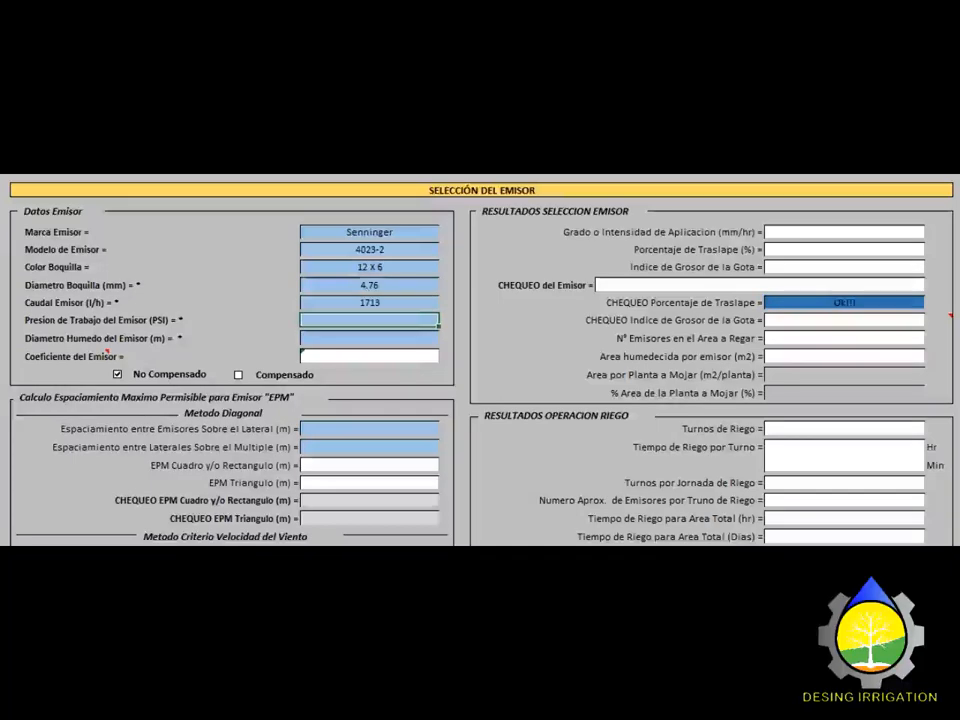
text(35)
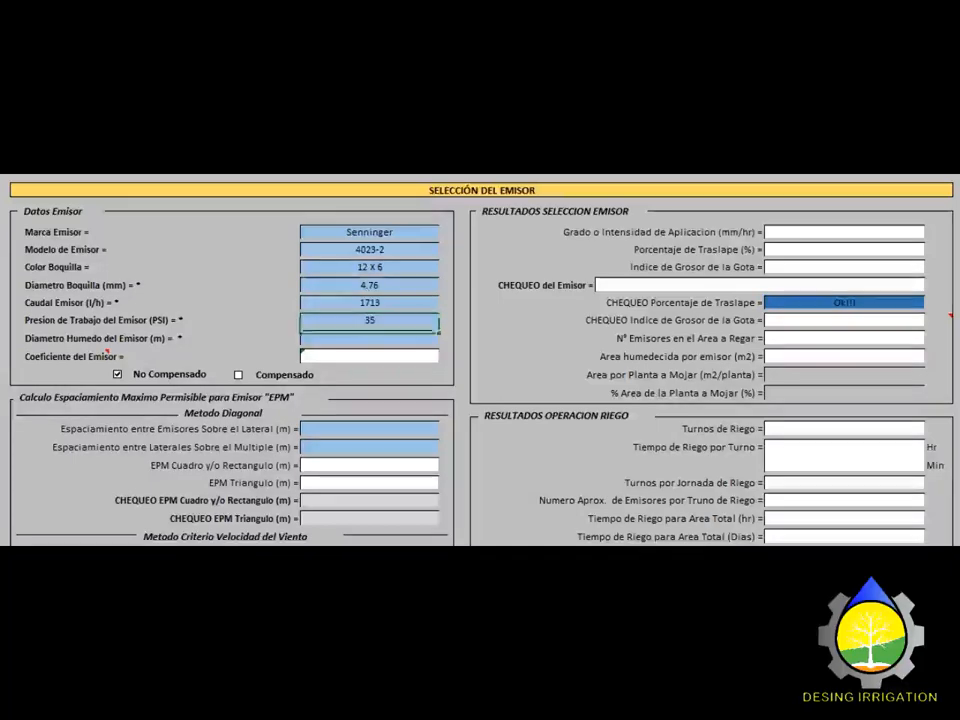
key(Return)
text(30.2)
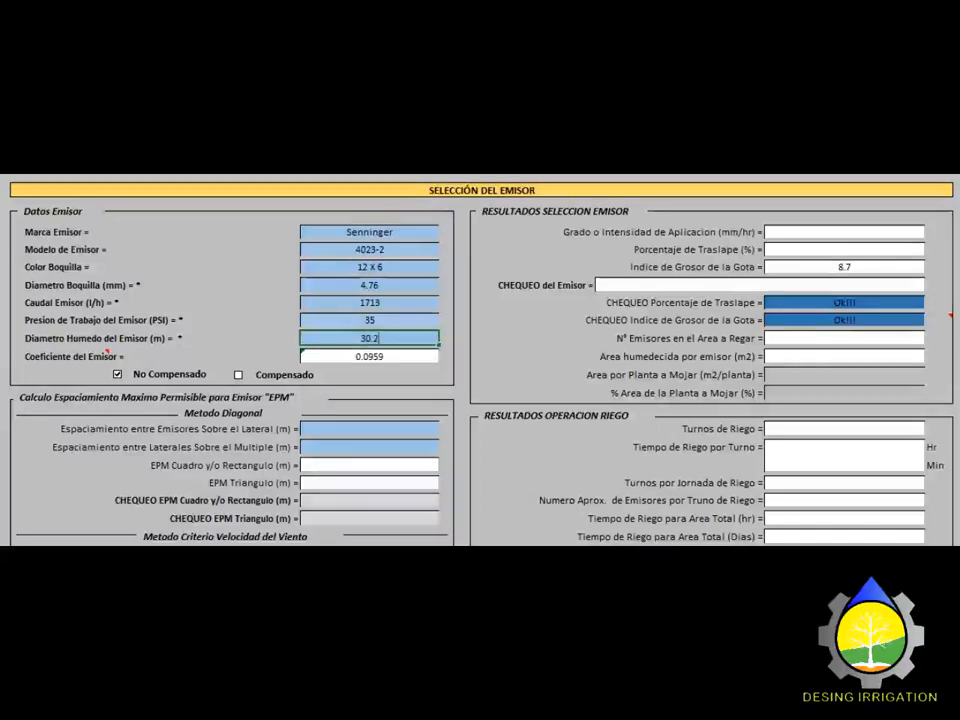
key(Return)
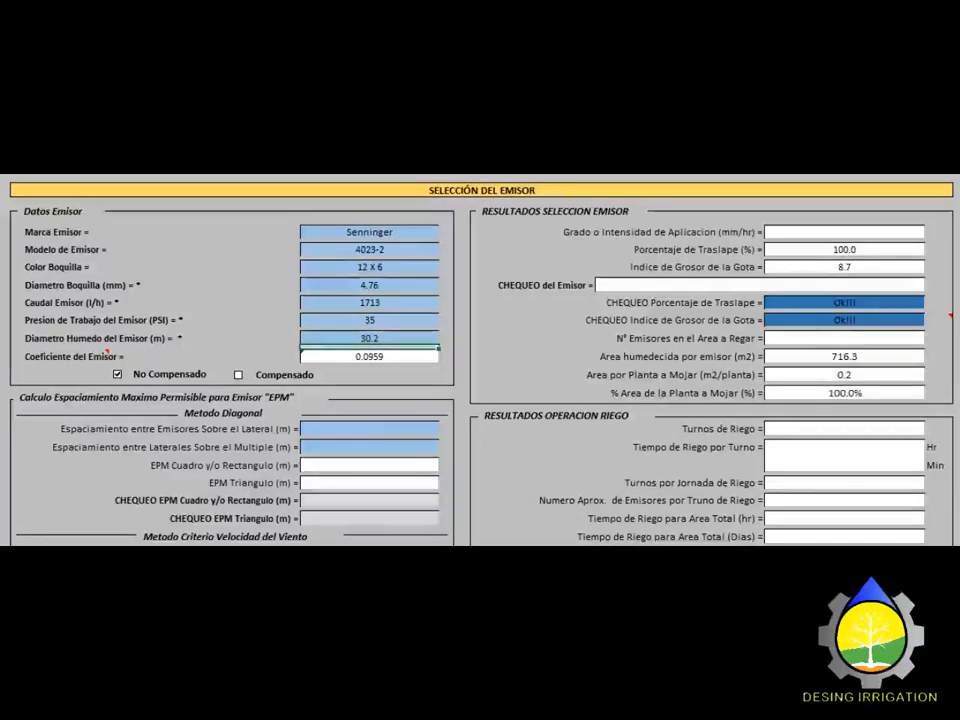
scroll(480, 360, down, 3)
Step: Enter 18 m spacing between emitters and 18 m between laterals
click(369, 325)
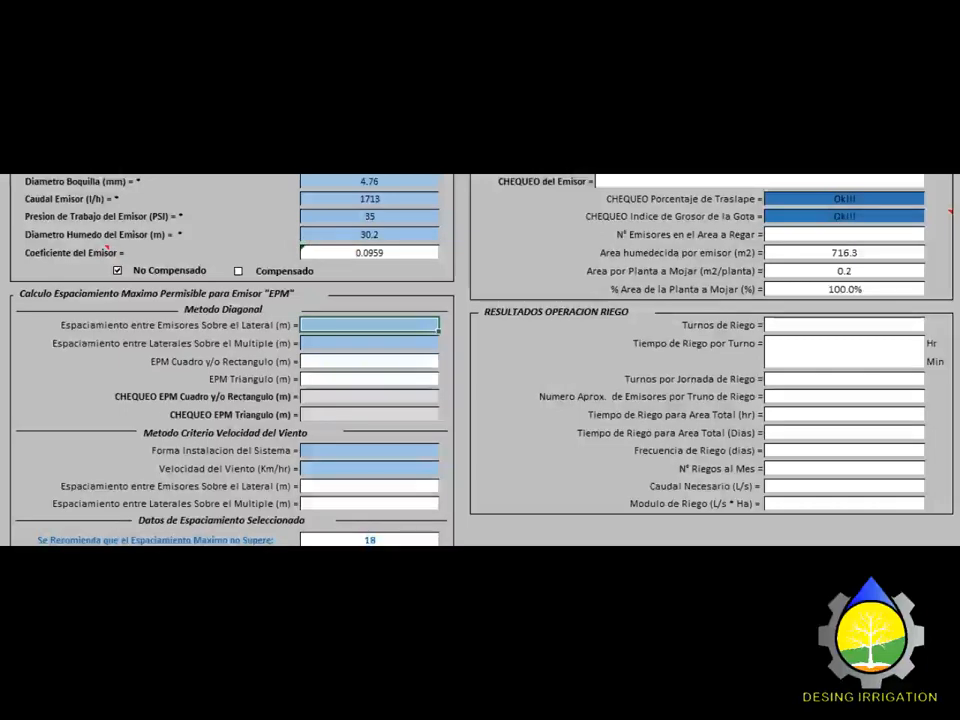
text(18)
key(Return)
text(18)
key(Up)
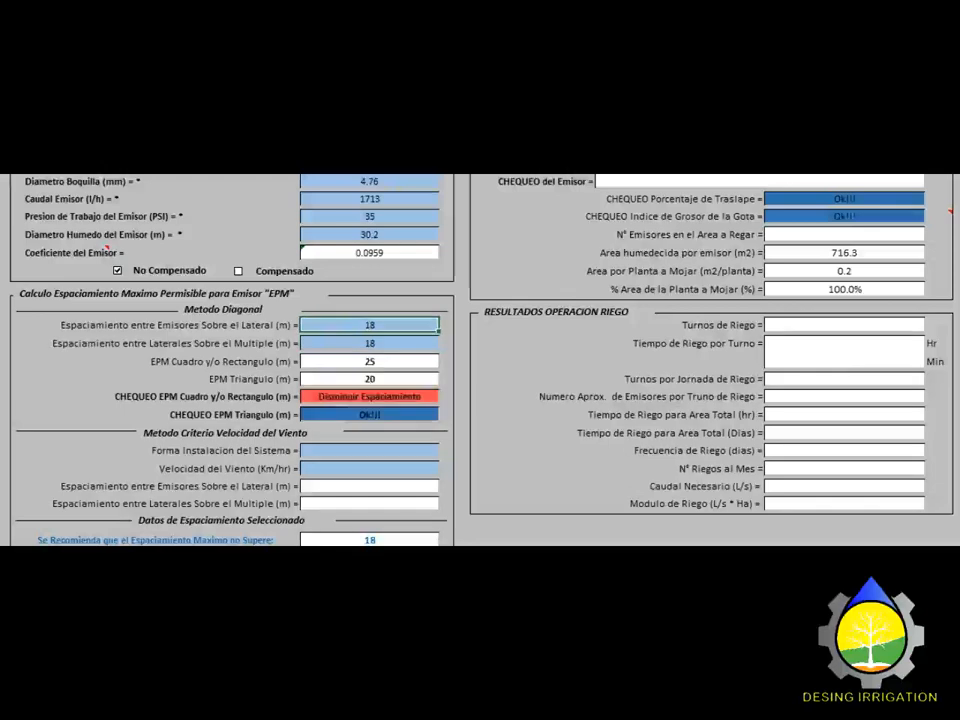
Step: Try 19 m and 18.5 m spacings, then settle back on 18 × 18 m
text(19)
key(Return)
text(19)
key(Up)
text(18.5)
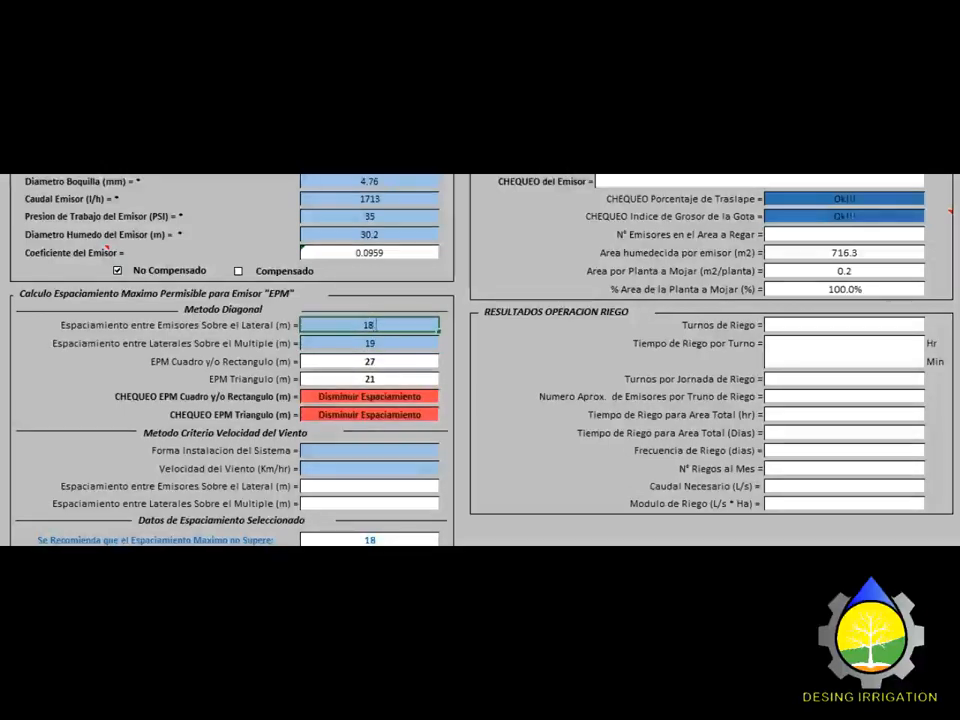
key(Return)
text(18.5)
key(Up)
text(18)
key(Return)
text(18)
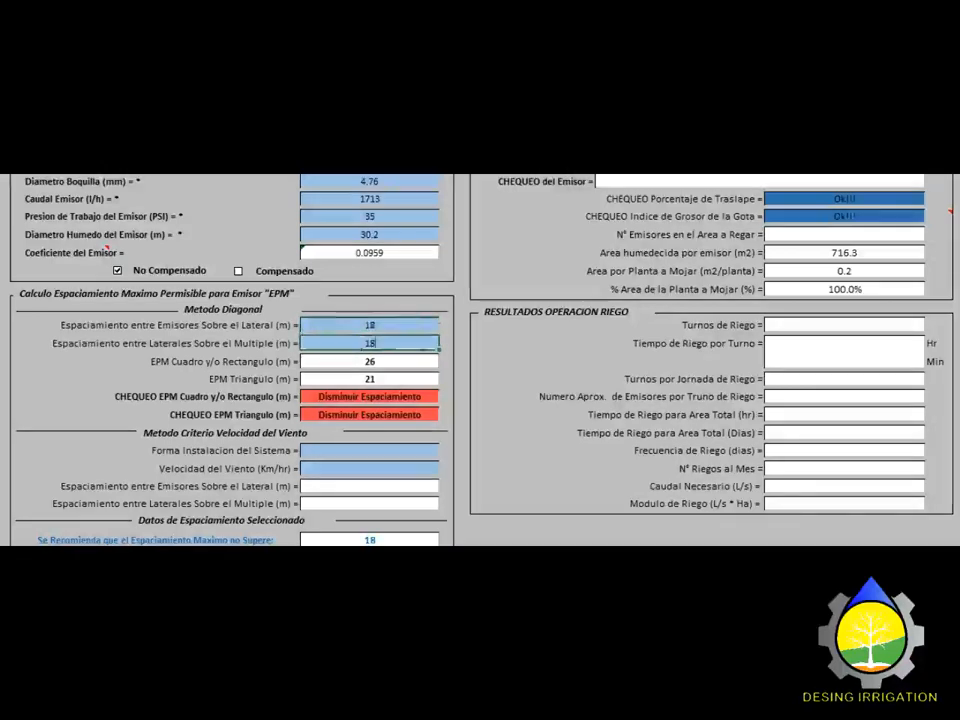
key(Up)
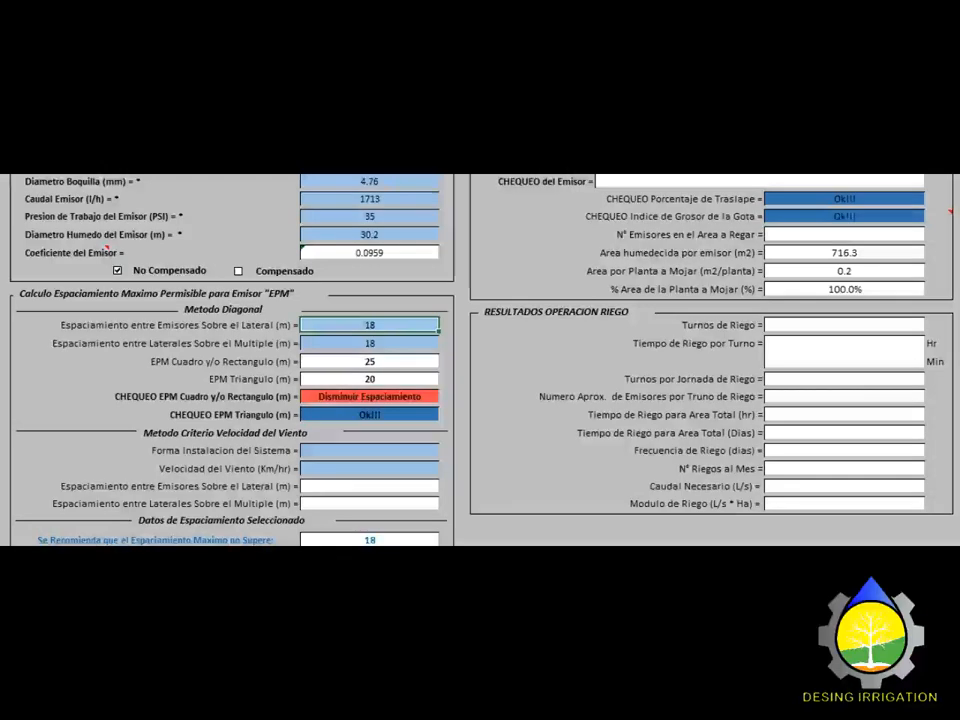
scroll(480, 360, down, 2)
Step: Choose the TRIANGULO installation layout and the 5-8 km/h wind speed range
click(369, 342)
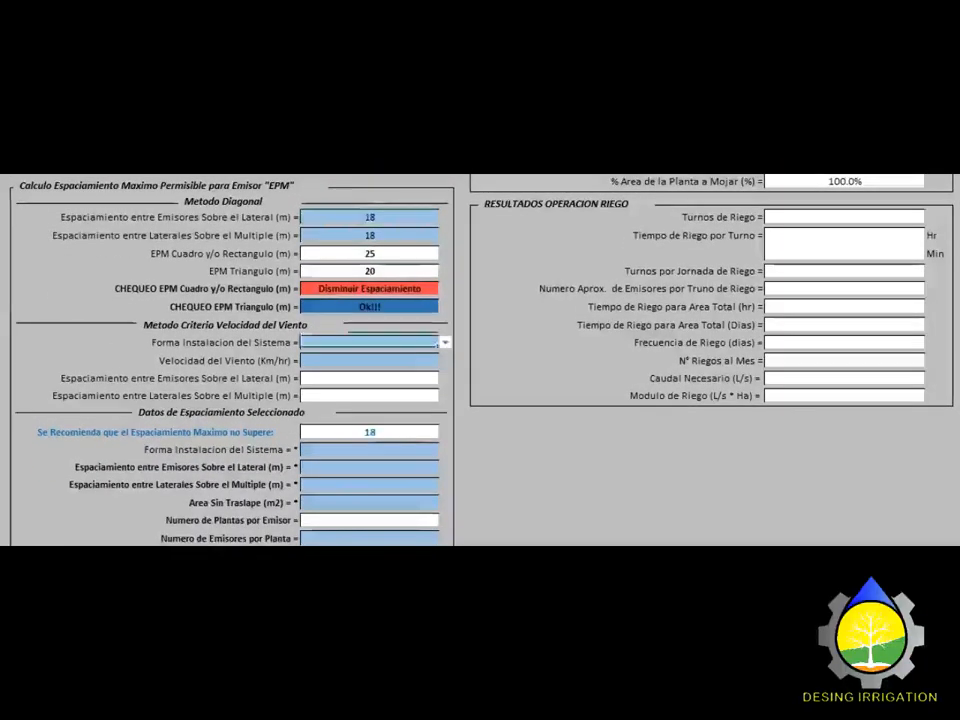
click(444, 342)
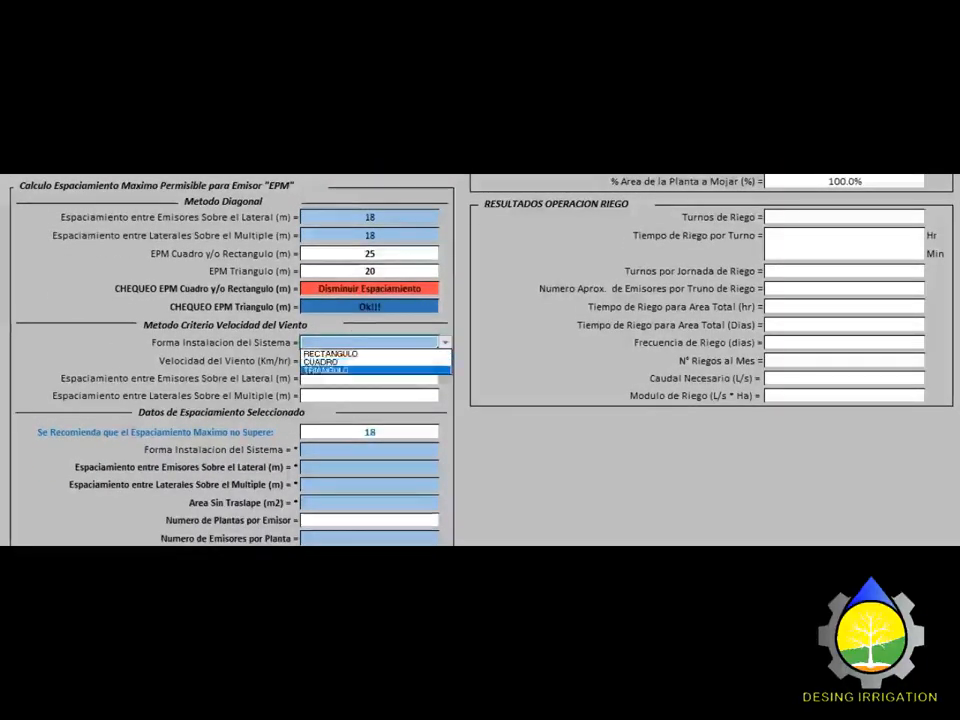
click(340, 370)
click(369, 360)
click(446, 360)
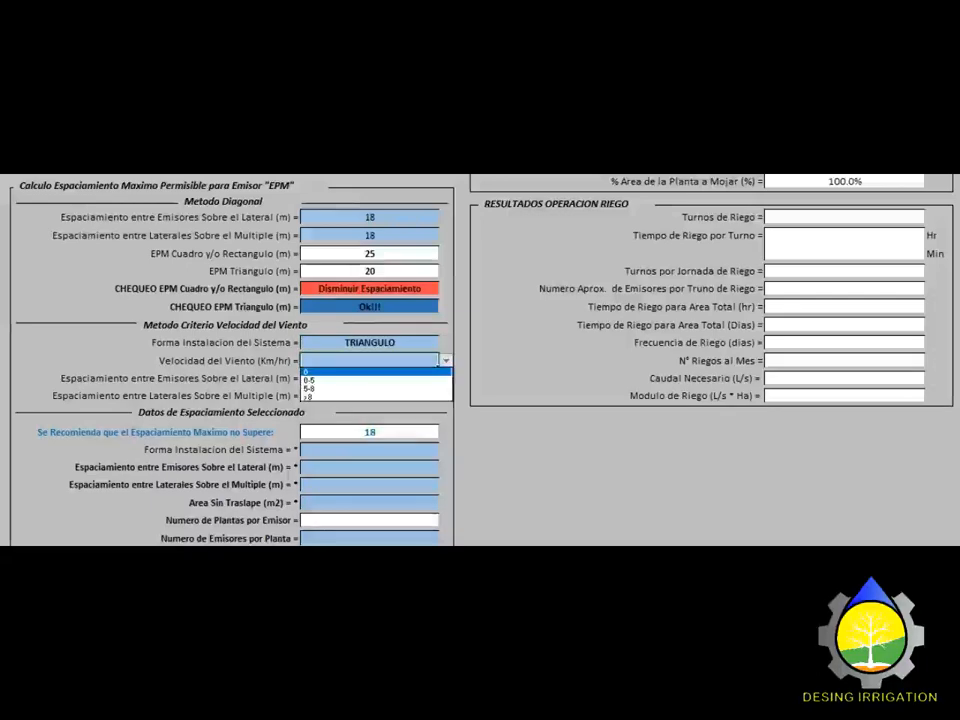
click(310, 388)
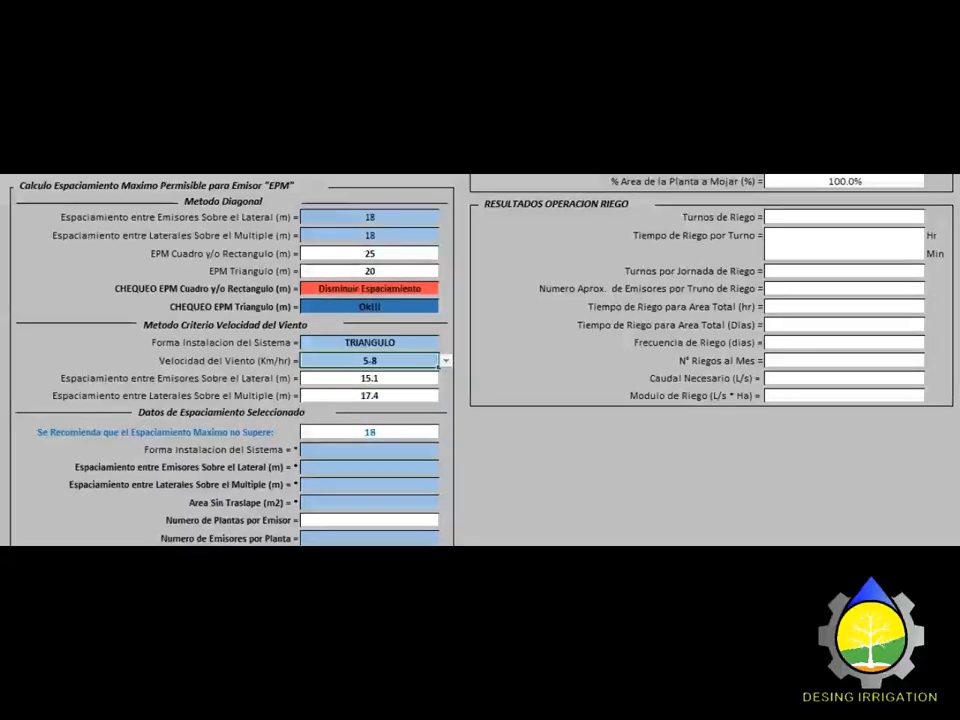
scroll(437, 367, down, 1)
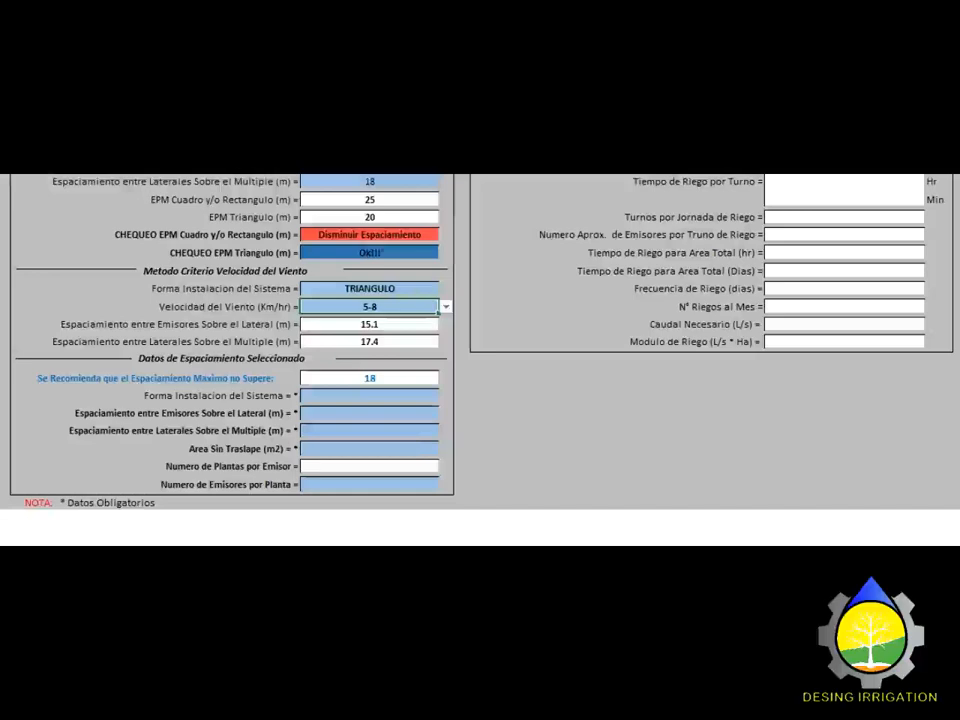